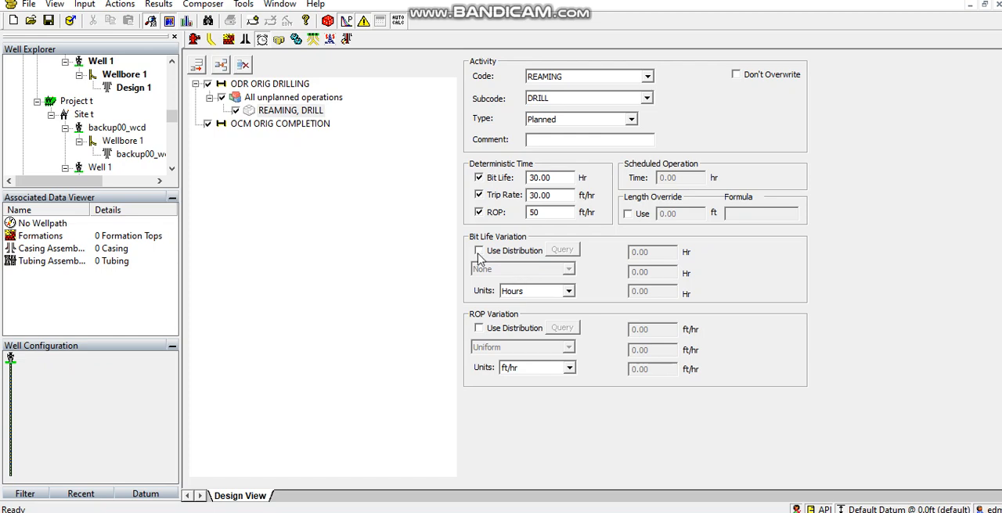
Enable distributions for both the bit life variation and the ROP variation of the REAMING, DRILL activity.
{"action": "left_click", "coordinate": [482, 254]}
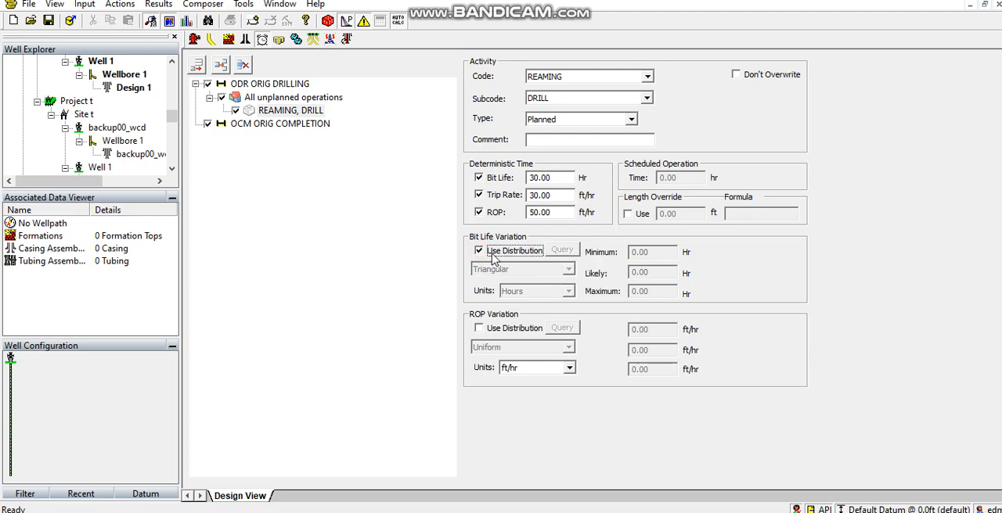
{"action": "left_click", "coordinate": [479, 329]}
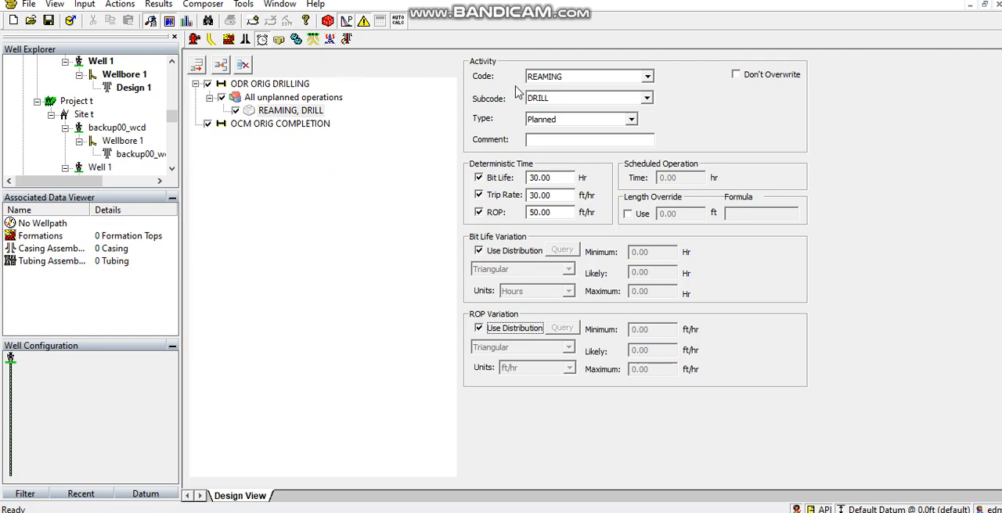
Add an operational risk item under REAMING, DRILL with code RIG REPAIRS and subcode OTHER.
{"action": "left_click", "coordinate": [202, 67]}
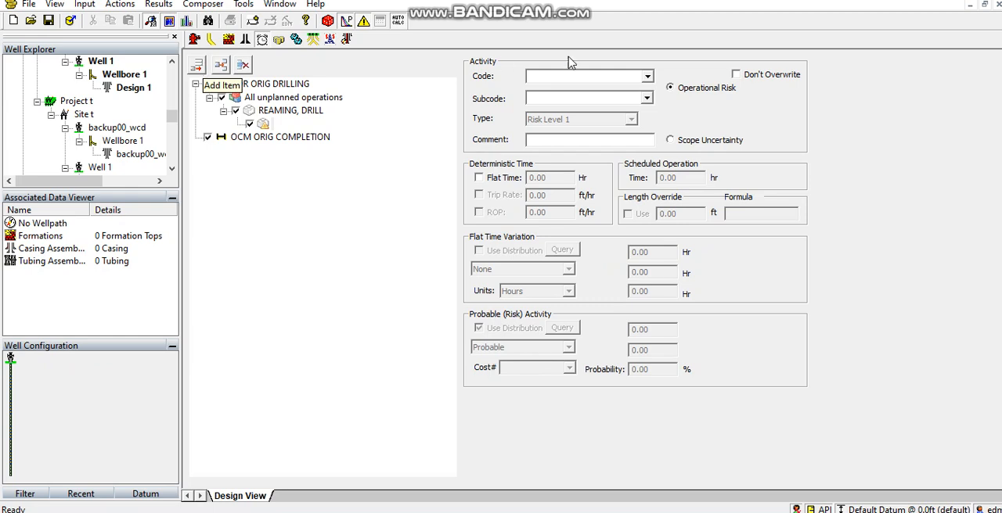
{"action": "left_click", "coordinate": [670, 87]}
{"action": "left_click", "coordinate": [647, 76]}
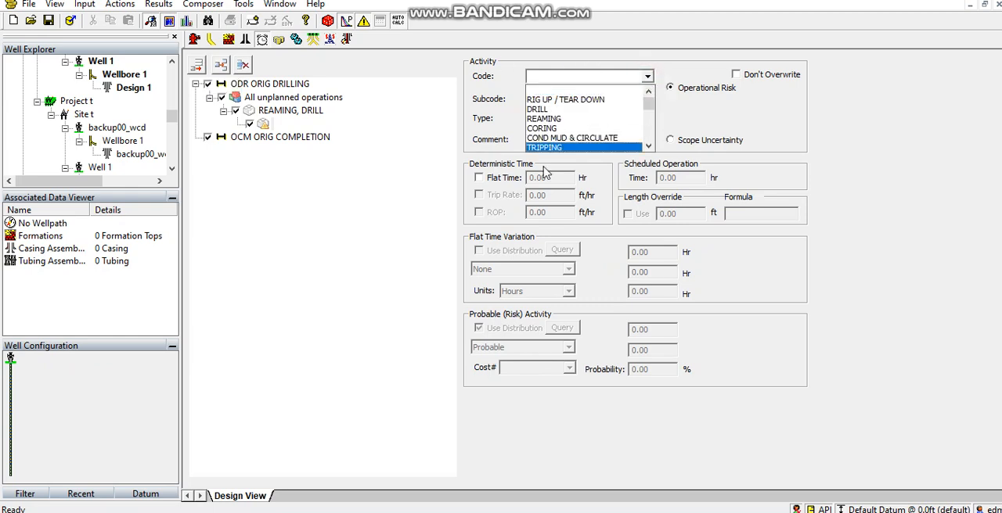
{"action": "left_click", "coordinate": [648, 147]}
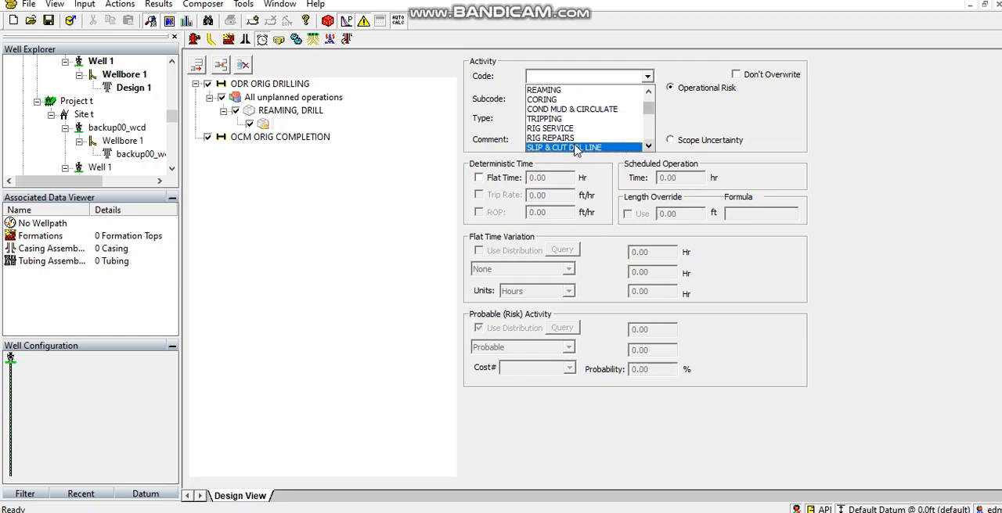
{"action": "left_click", "coordinate": [580, 141]}
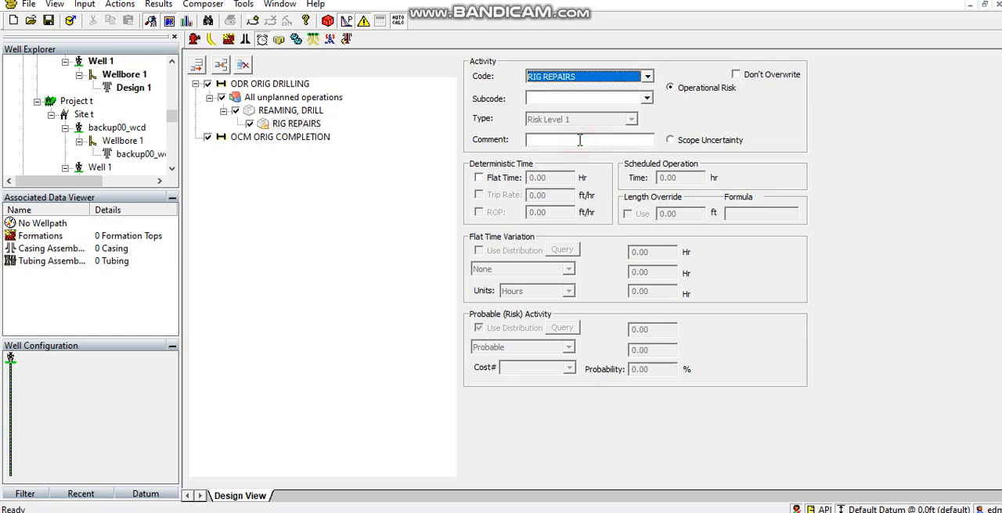
{"action": "left_click", "coordinate": [646, 98]}
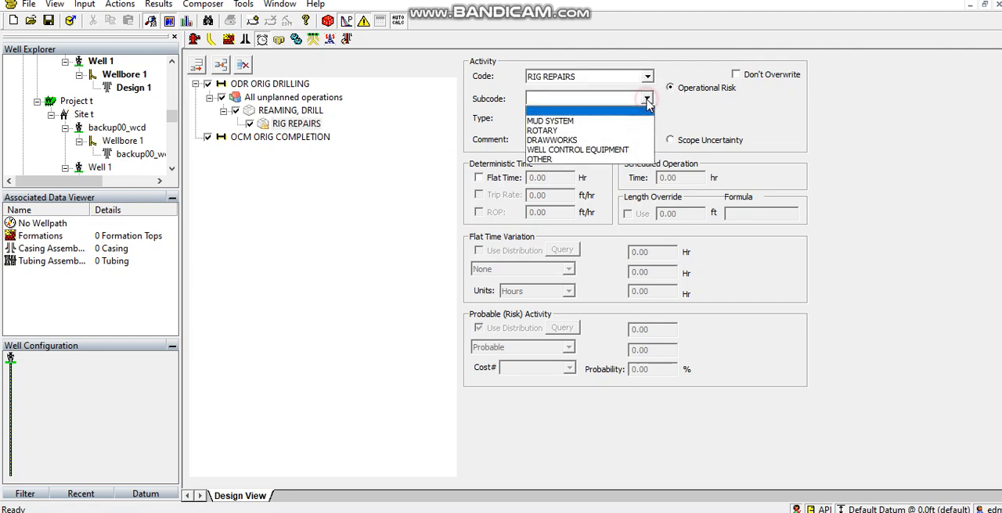
{"action": "left_click", "coordinate": [587, 160]}
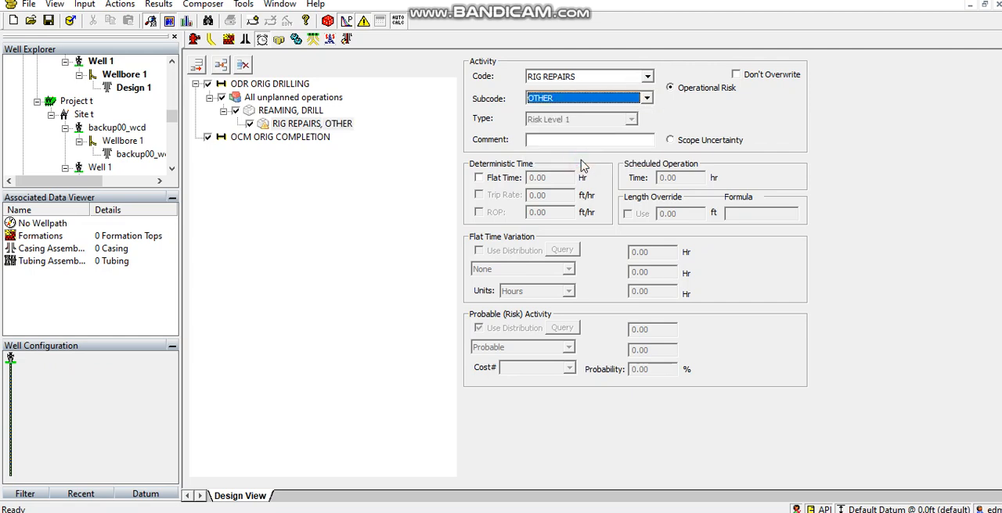
Set the rig repairs risk's flat time to 20 hr and enable a distribution for its flat time variation.
{"action": "left_click", "coordinate": [507, 180]}
{"action": "left_click", "coordinate": [554, 180]}
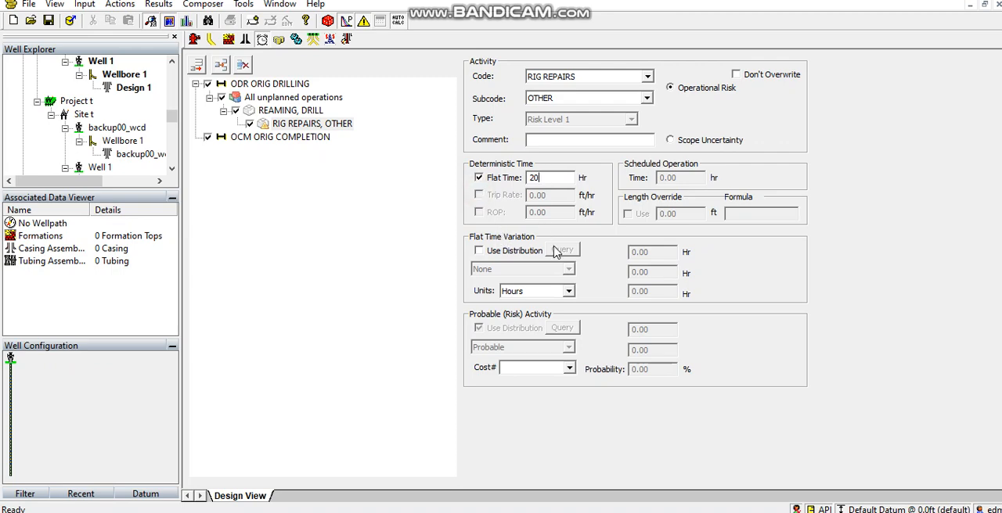
{"action": "left_click", "coordinate": [479, 250]}
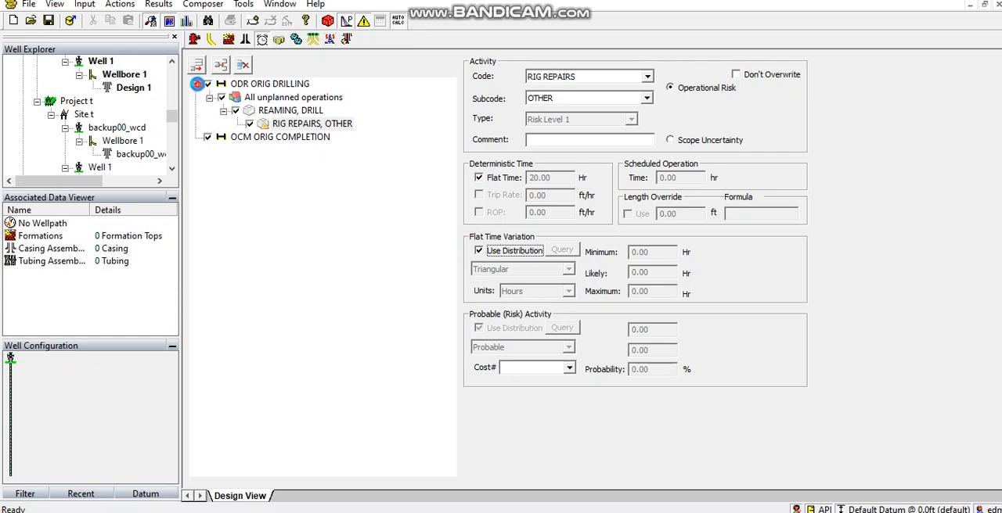
Add a phase under ODR ORIG DRILLING and set its code to RUN/CEMENT 1ST INTERMEDIATE CASING.
{"action": "left_click", "coordinate": [195, 84]}
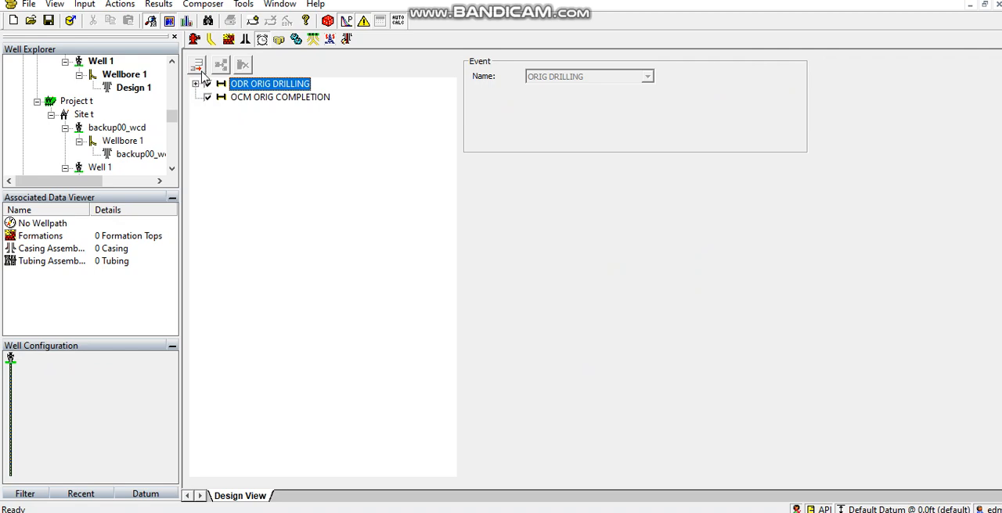
{"action": "left_click", "coordinate": [197, 65]}
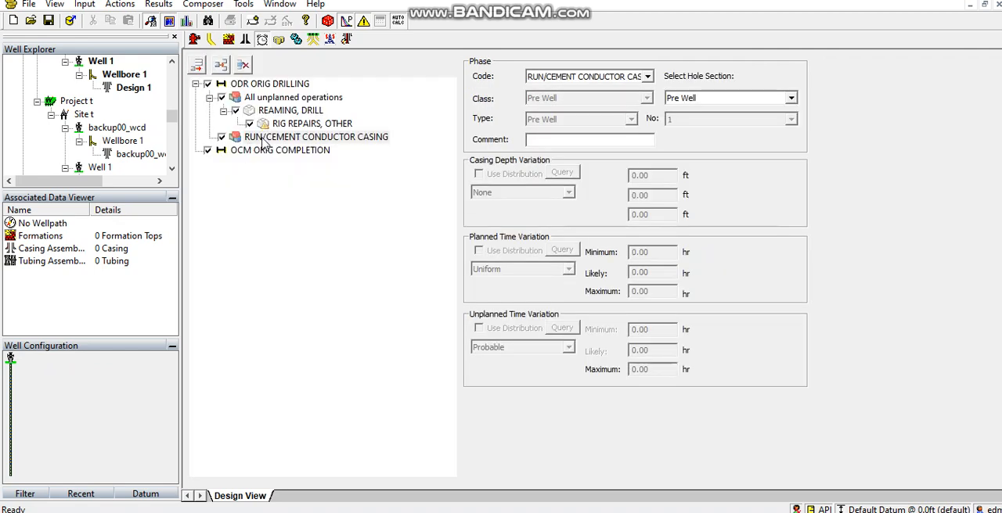
{"action": "left_click", "coordinate": [648, 76]}
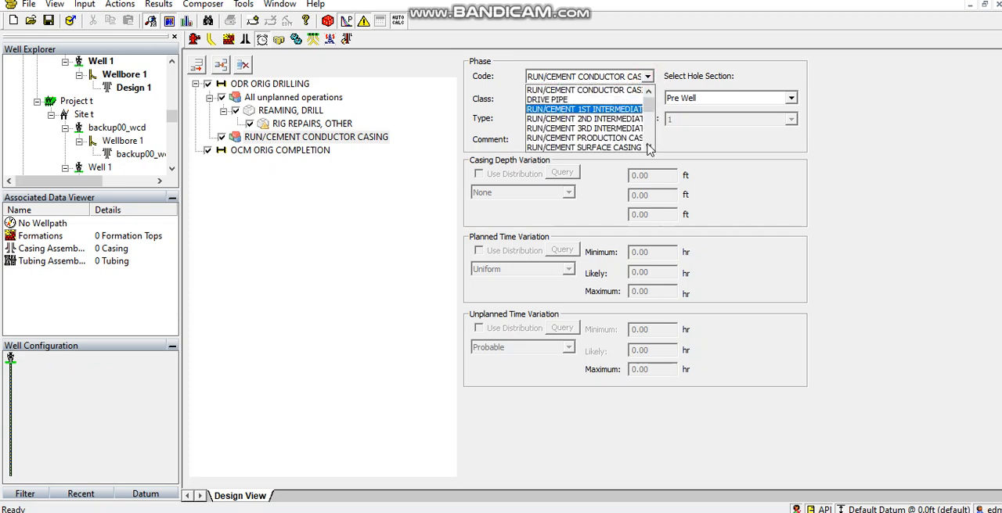
{"action": "left_click", "coordinate": [648, 147]}
{"action": "left_click", "coordinate": [648, 147]}
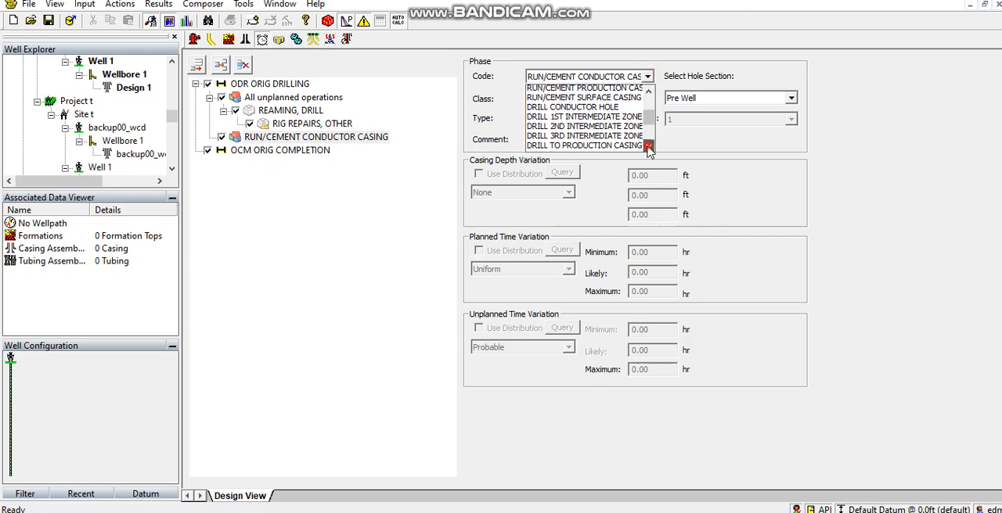
{"action": "left_click", "coordinate": [648, 147]}
{"action": "left_click", "coordinate": [648, 147]}
{"action": "left_click", "coordinate": [648, 147]}
{"action": "left_click", "coordinate": [648, 147]}
{"action": "left_click", "coordinate": [648, 147]}
{"action": "left_click", "coordinate": [648, 147]}
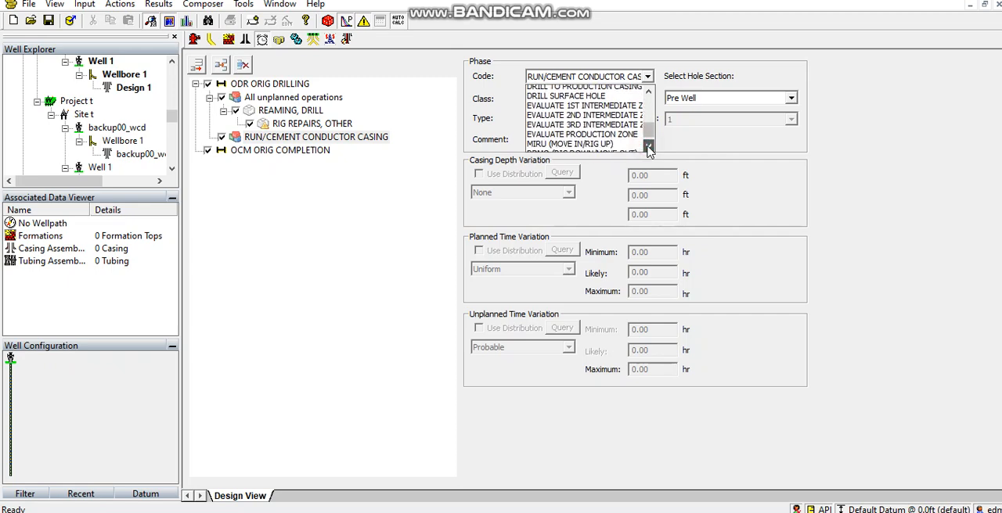
{"action": "left_click", "coordinate": [648, 147]}
{"action": "left_click", "coordinate": [648, 147]}
{"action": "left_click", "coordinate": [648, 91]}
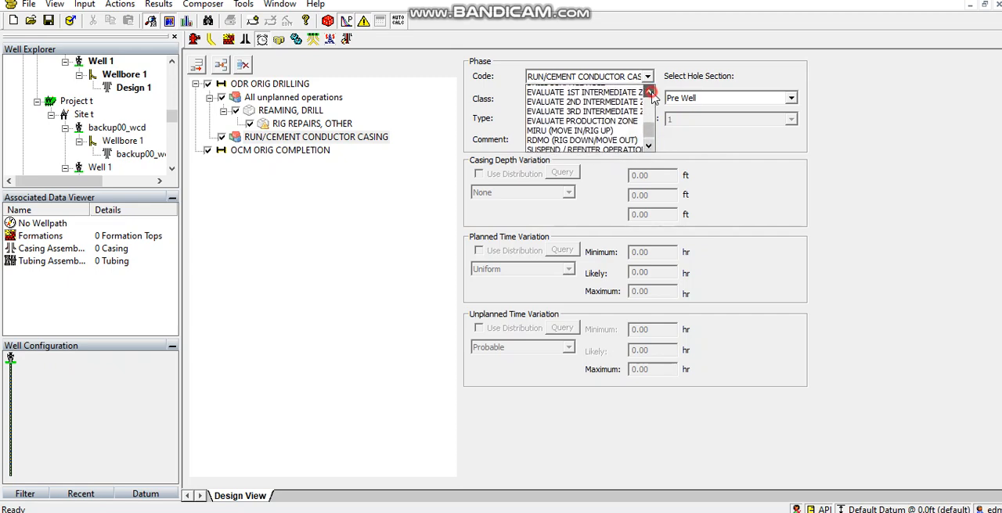
{"action": "left_click", "coordinate": [648, 91]}
{"action": "left_click", "coordinate": [648, 91]}
{"action": "left_click", "coordinate": [648, 90]}
{"action": "left_click", "coordinate": [648, 91]}
{"action": "left_click", "coordinate": [648, 90]}
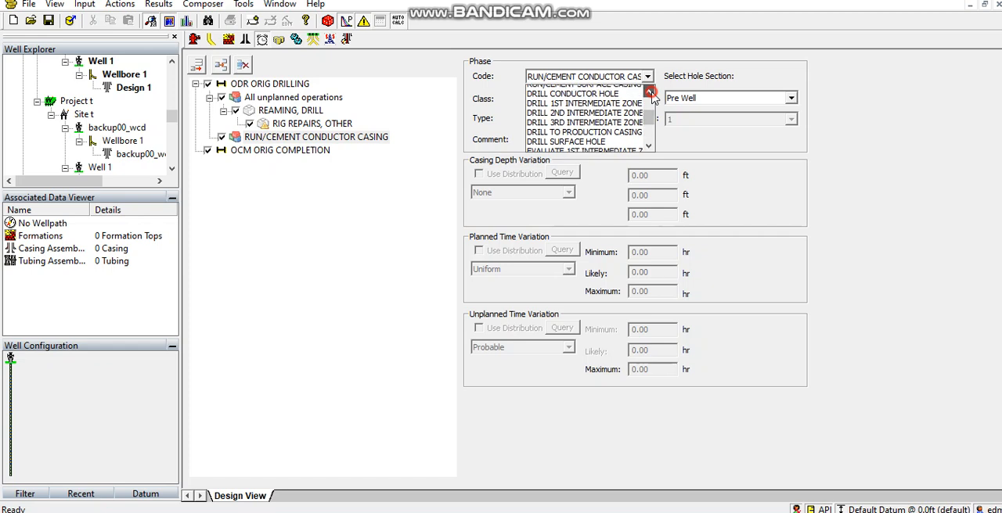
{"action": "left_click", "coordinate": [648, 91]}
{"action": "left_click", "coordinate": [647, 91]}
{"action": "left_click", "coordinate": [648, 91]}
{"action": "left_click", "coordinate": [648, 91]}
{"action": "left_click", "coordinate": [648, 91]}
{"action": "left_click", "coordinate": [648, 91]}
{"action": "left_click", "coordinate": [648, 91]}
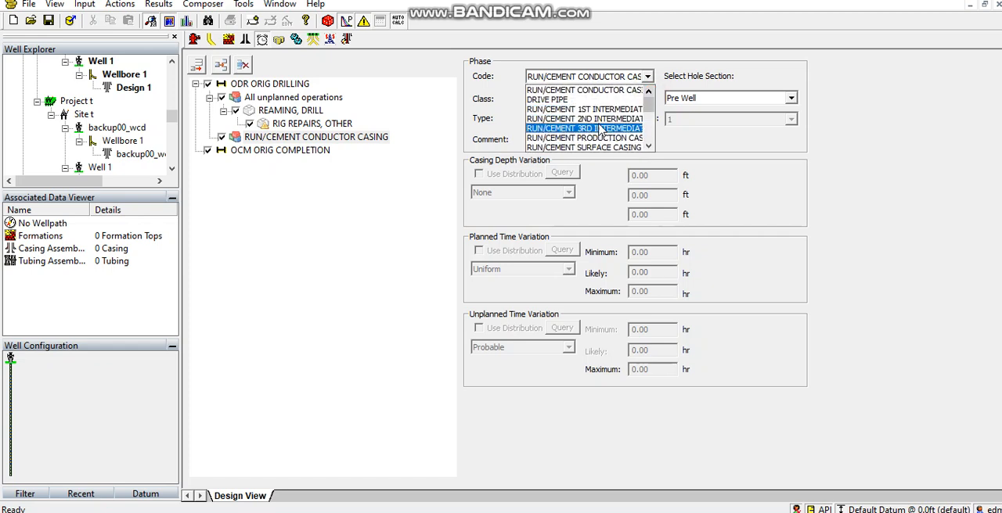
{"action": "left_click", "coordinate": [604, 110]}
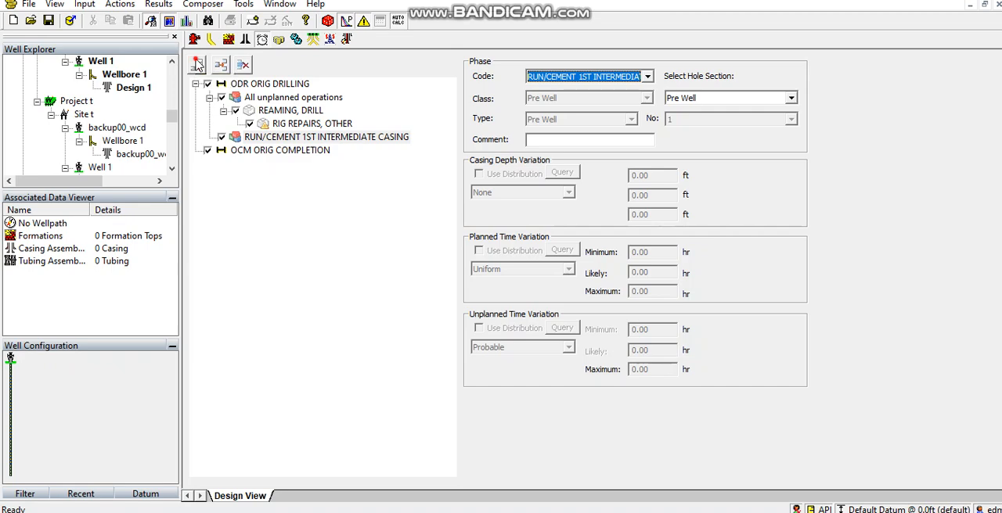
Add an activity under the 1st intermediate casing phase with code DRILL and subcode NEW HOLE.
{"action": "left_click", "coordinate": [198, 64]}
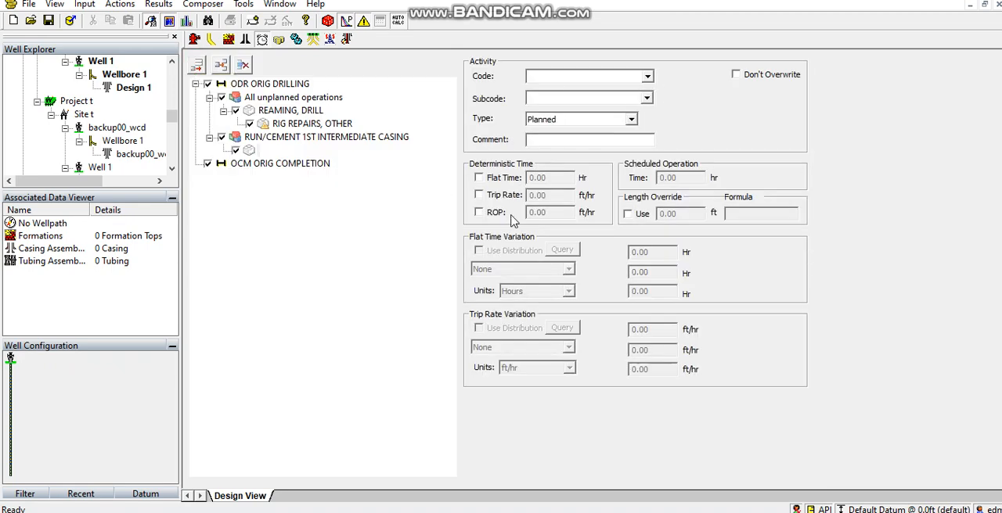
{"action": "left_click", "coordinate": [647, 77]}
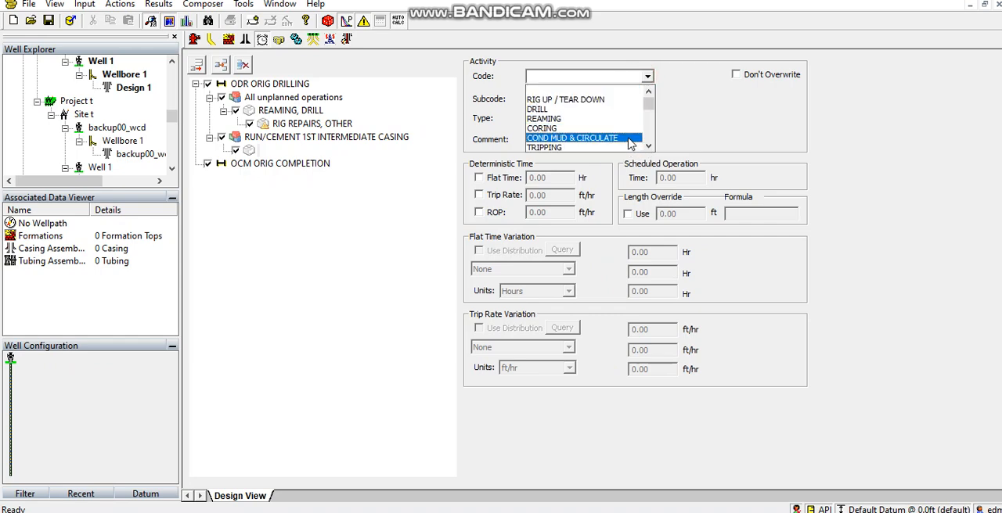
{"action": "left_click", "coordinate": [577, 109]}
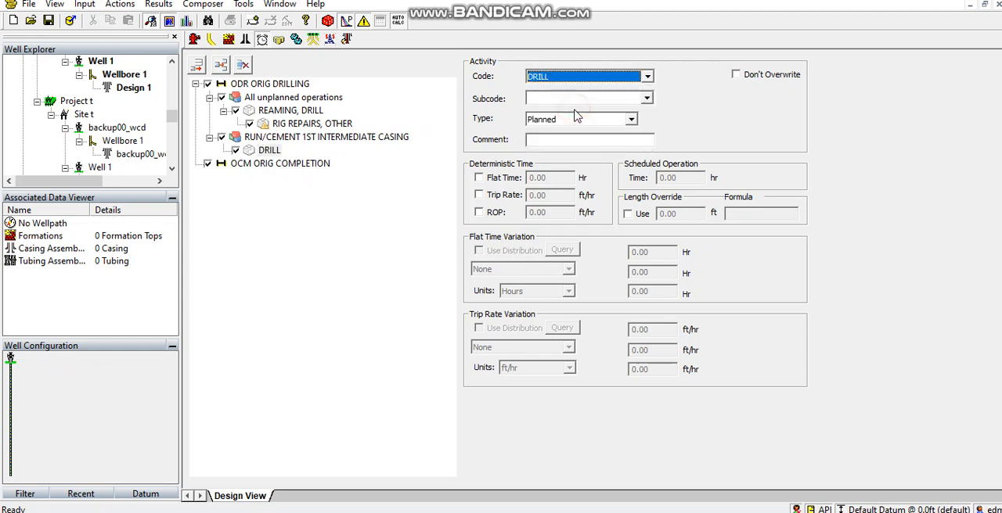
{"action": "left_click", "coordinate": [647, 98]}
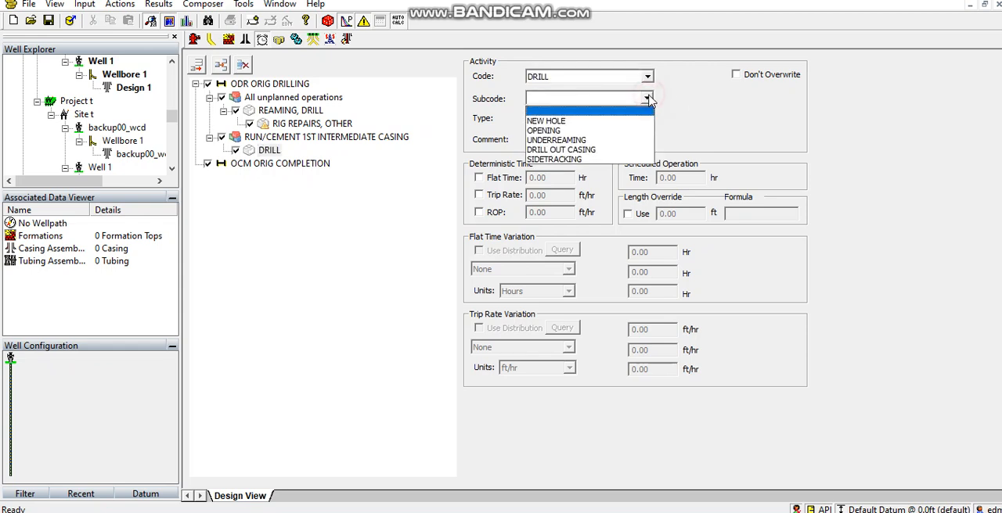
{"action": "left_click", "coordinate": [611, 128]}
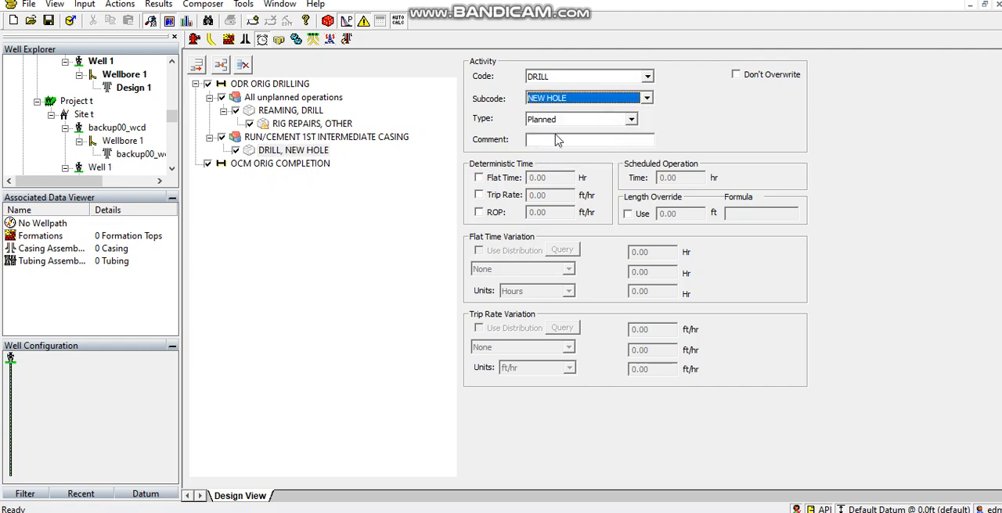
Enable the DRILL, NEW HOLE activity's deterministic times: 40 hr flat time (bit life), 30 ft/hr trip rate and 50 ft/hr ROP.
{"action": "left_click", "coordinate": [479, 178]}
{"action": "left_click", "coordinate": [555, 179]}
{"action": "key", "text": "BackSpace"}
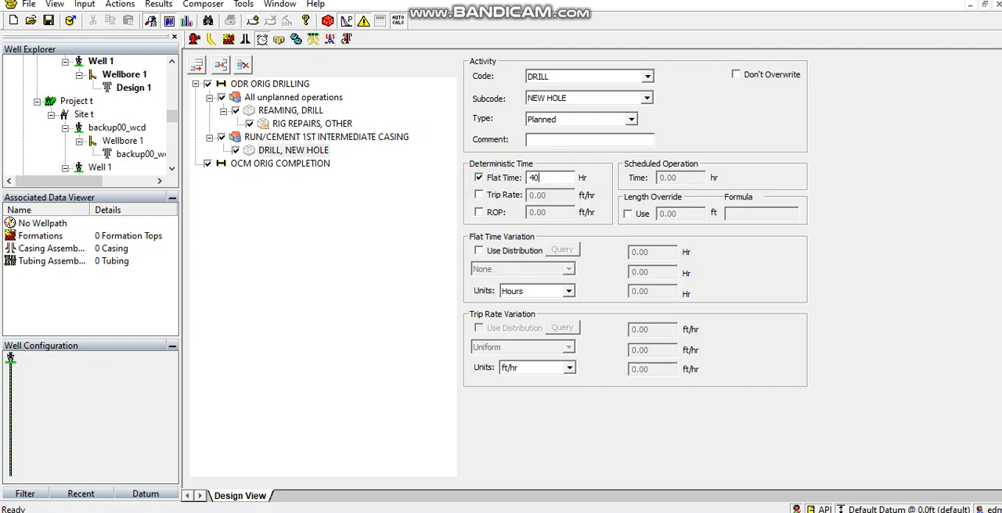
{"action": "left_click", "coordinate": [480, 195]}
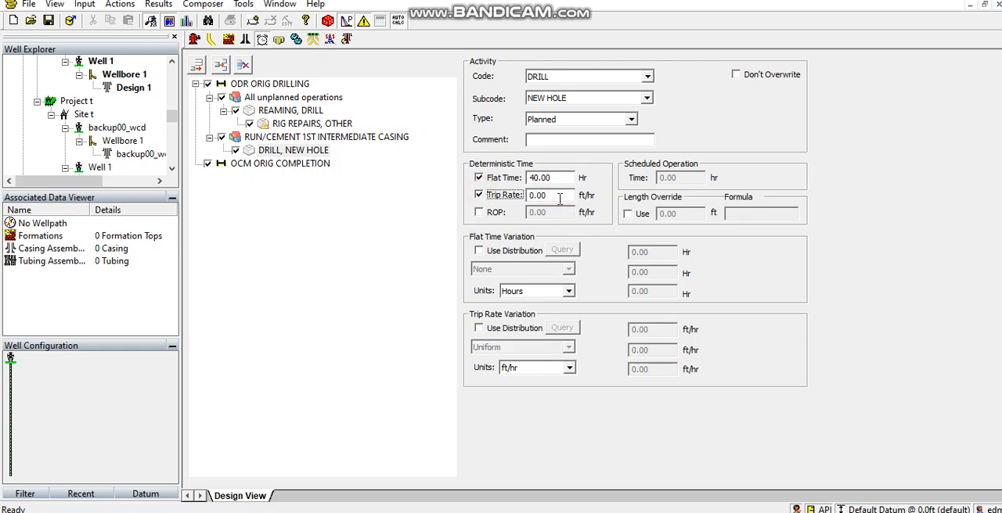
{"action": "left_click", "coordinate": [560, 196]}
{"action": "key", "text": "BackSpace"}
{"action": "left_click", "coordinate": [479, 213]}
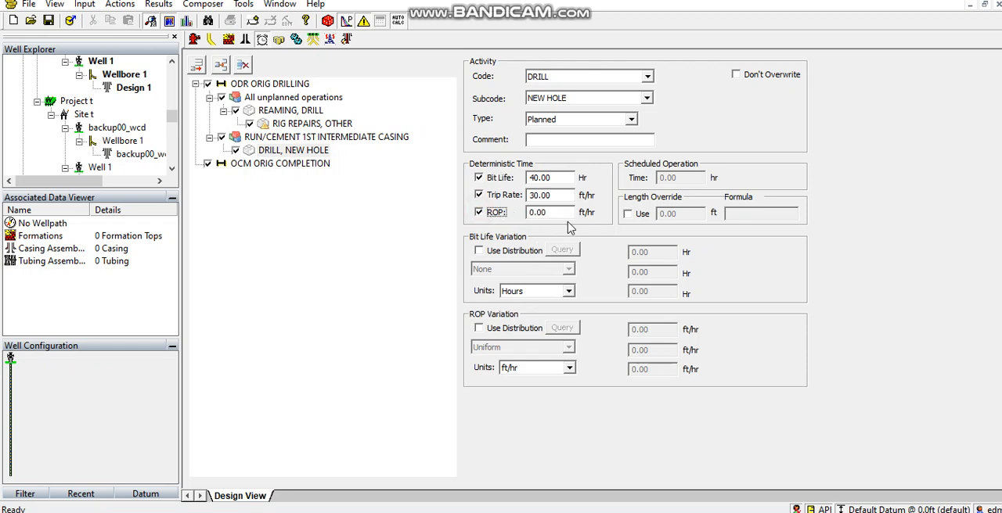
{"action": "left_click", "coordinate": [552, 213]}
{"action": "key", "text": "BackSpace"}
{"action": "type", "text": "50"}
Enable distributions for the bit life and ROP variations of the DRILL, NEW HOLE activity.
{"action": "left_click", "coordinate": [479, 250]}
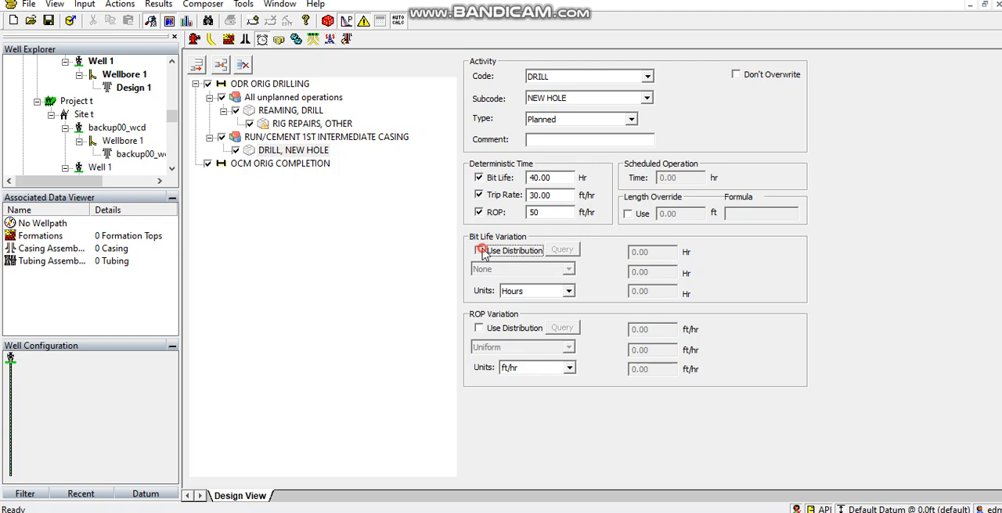
{"action": "left_click", "coordinate": [478, 330]}
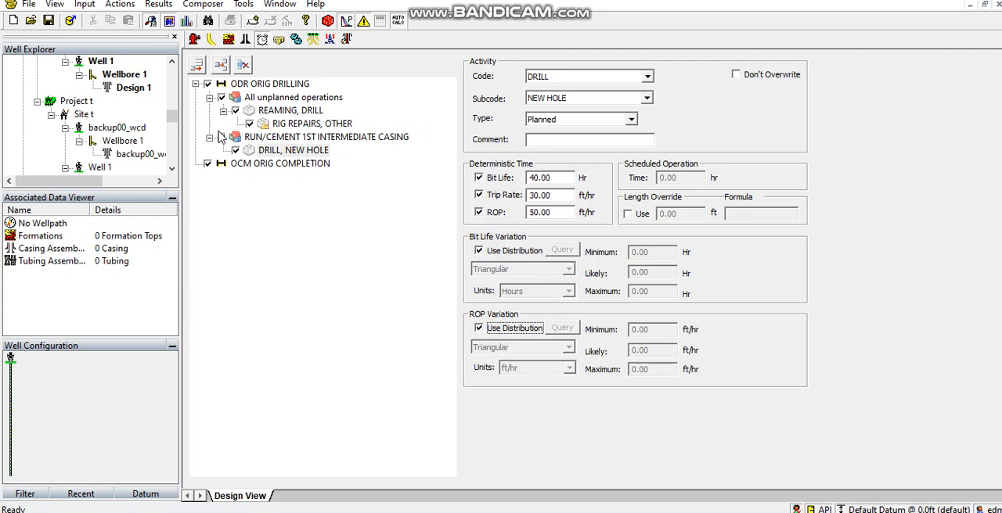
Add a phase under OCM ORIG COMPLETION and set its code to RUN/CEMENT CONDUCTOR CASING.
{"action": "left_click", "coordinate": [195, 83]}
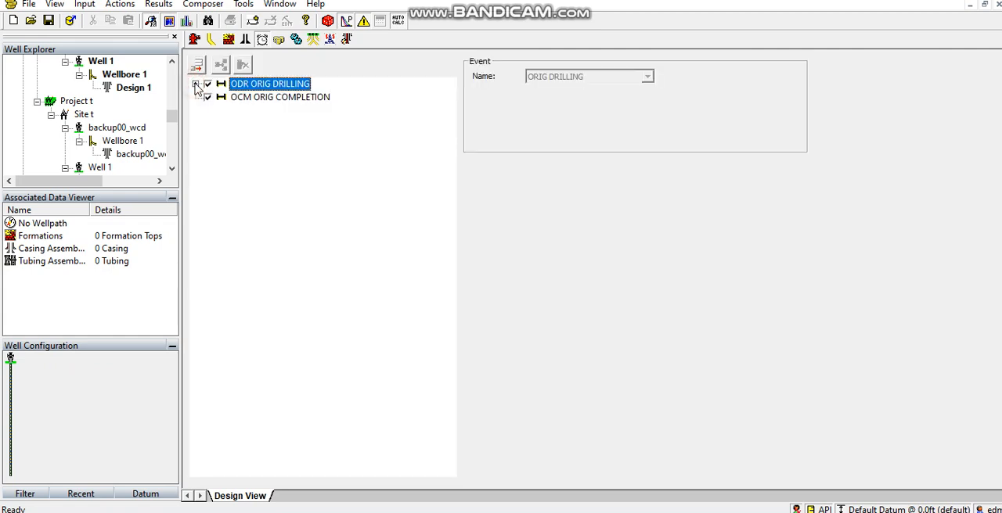
{"action": "left_click", "coordinate": [235, 102]}
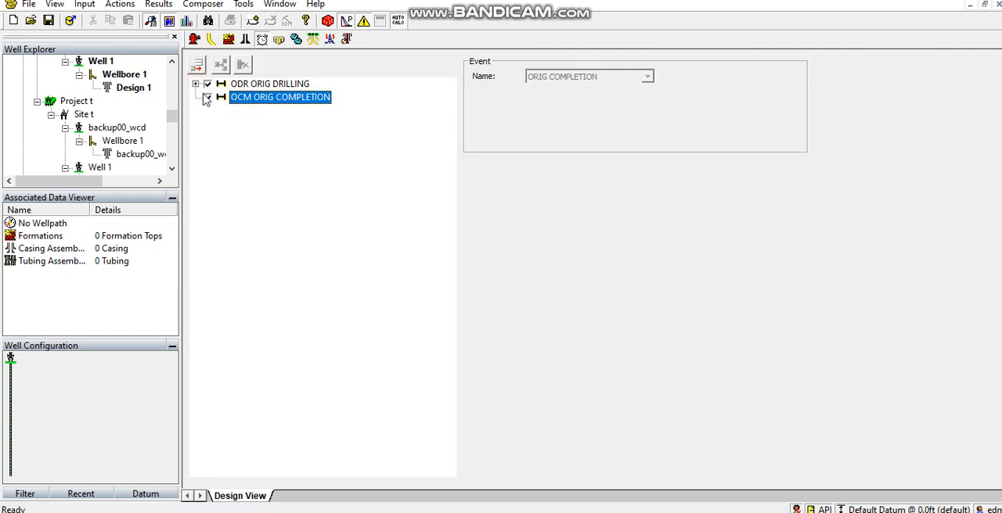
{"action": "left_click", "coordinate": [197, 67]}
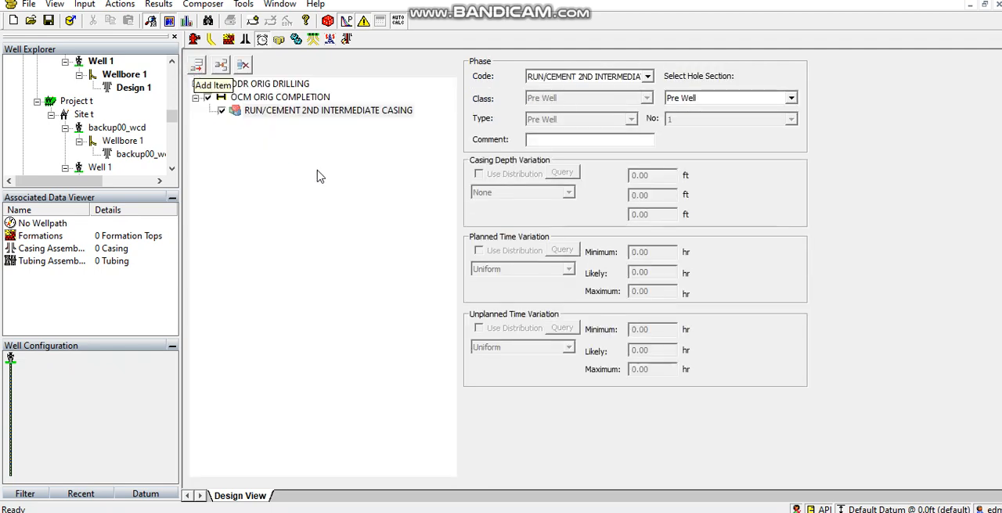
{"action": "left_click", "coordinate": [647, 76]}
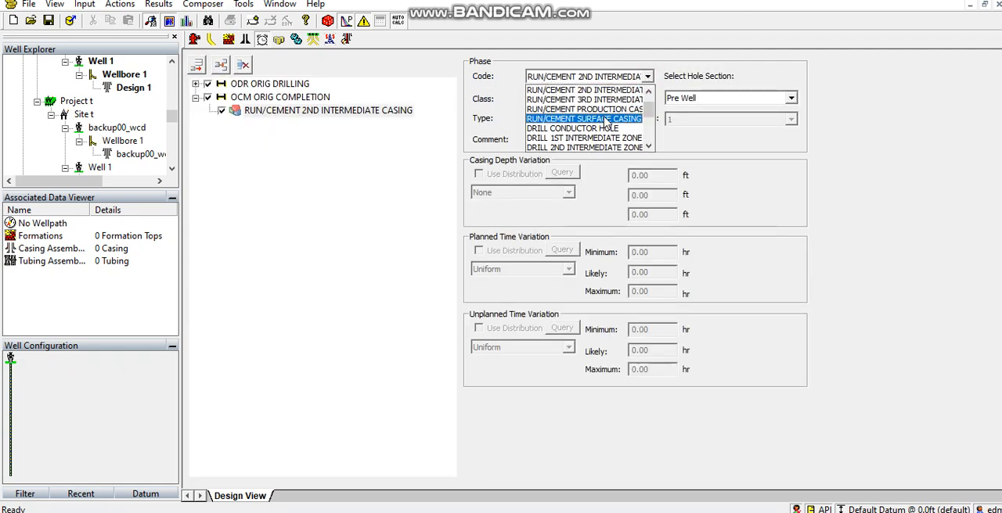
{"action": "left_click", "coordinate": [649, 146]}
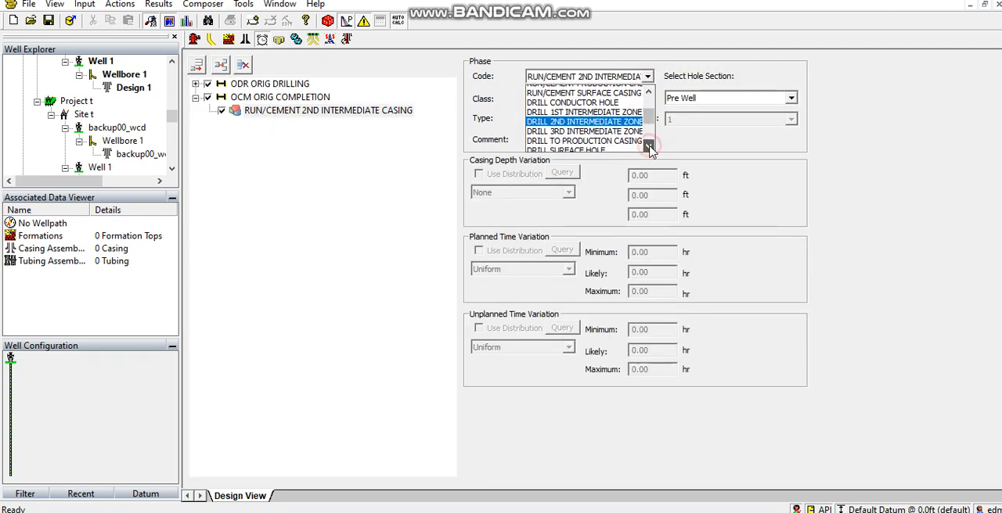
{"action": "left_click", "coordinate": [649, 146]}
{"action": "left_click", "coordinate": [648, 146]}
{"action": "left_click", "coordinate": [649, 147]}
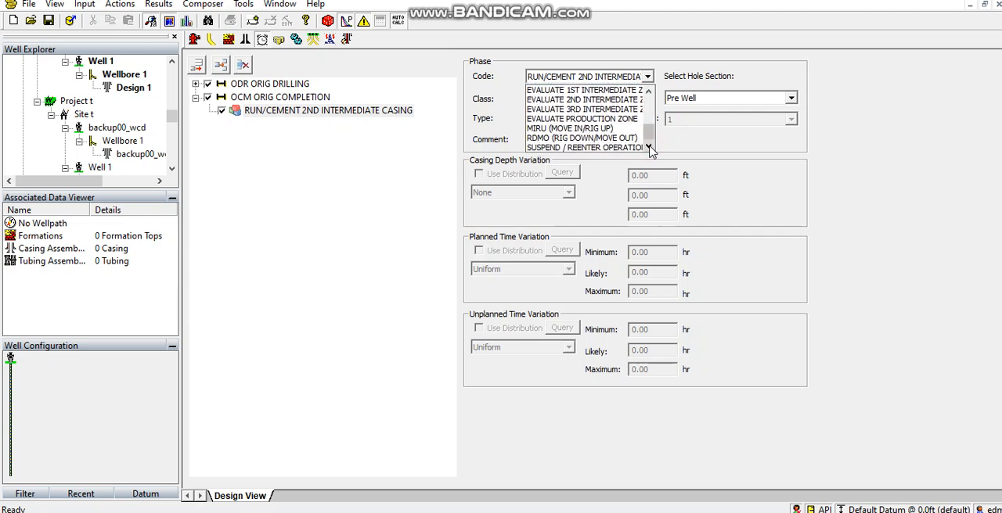
{"action": "left_click", "coordinate": [648, 92]}
{"action": "left_click", "coordinate": [648, 92]}
{"action": "left_click", "coordinate": [649, 92]}
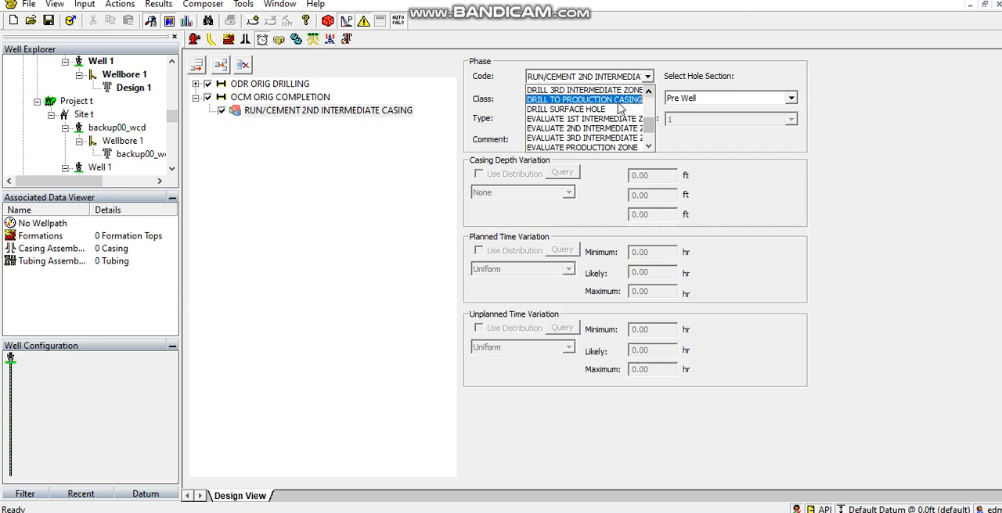
{"action": "left_click", "coordinate": [649, 92]}
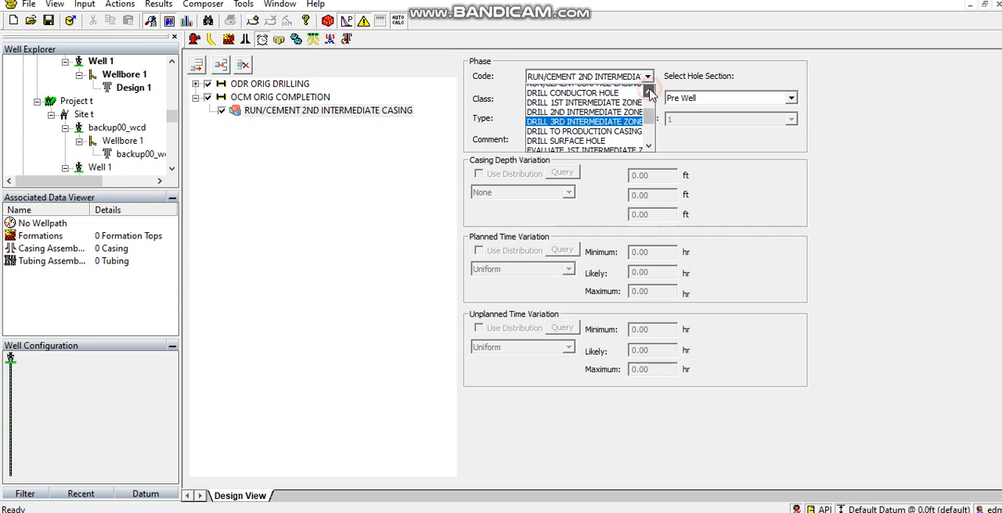
{"action": "left_click", "coordinate": [649, 92]}
{"action": "left_click", "coordinate": [649, 91]}
{"action": "left_click", "coordinate": [648, 91]}
{"action": "left_click", "coordinate": [649, 91]}
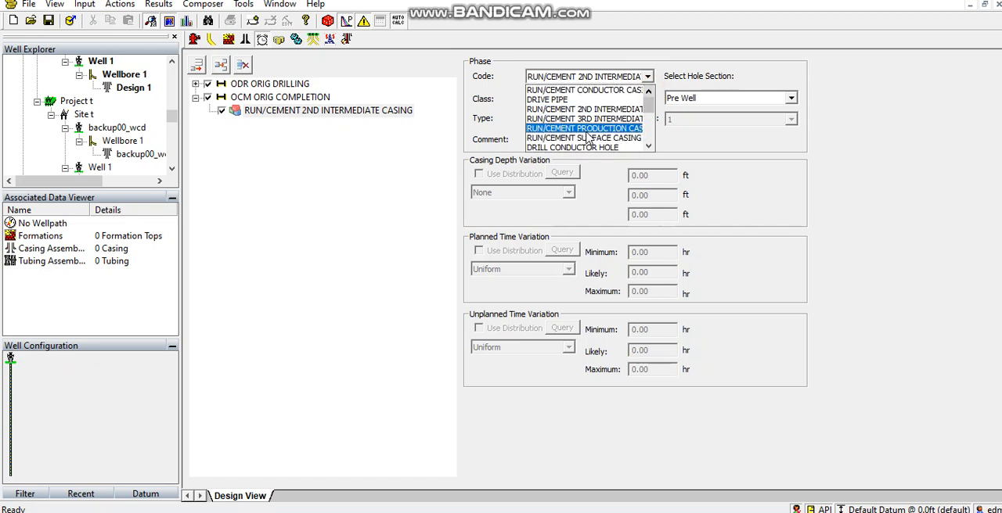
{"action": "left_click", "coordinate": [599, 92]}
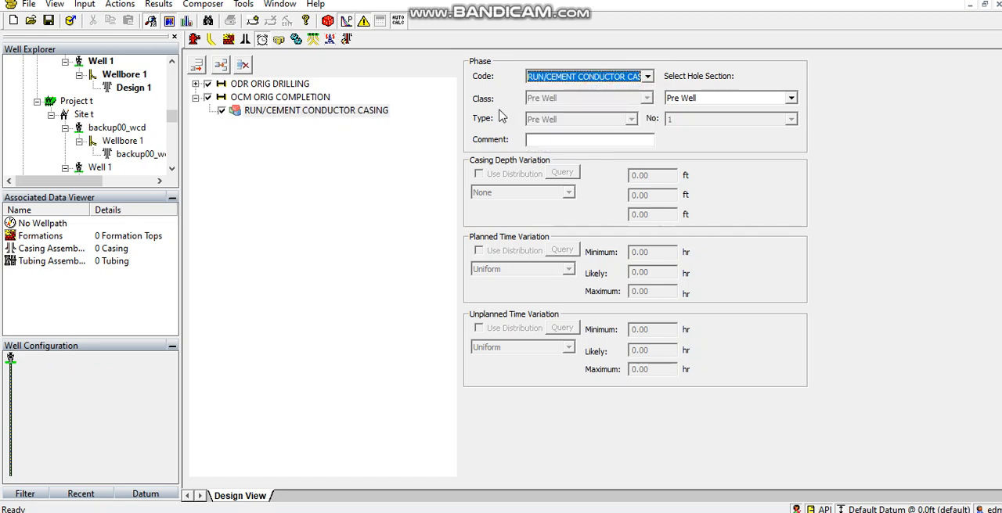
Add an activity under the conductor casing phase with code CASING & CEMENT and subcode RIG UP AND RUN CASING.
{"action": "left_click", "coordinate": [196, 65]}
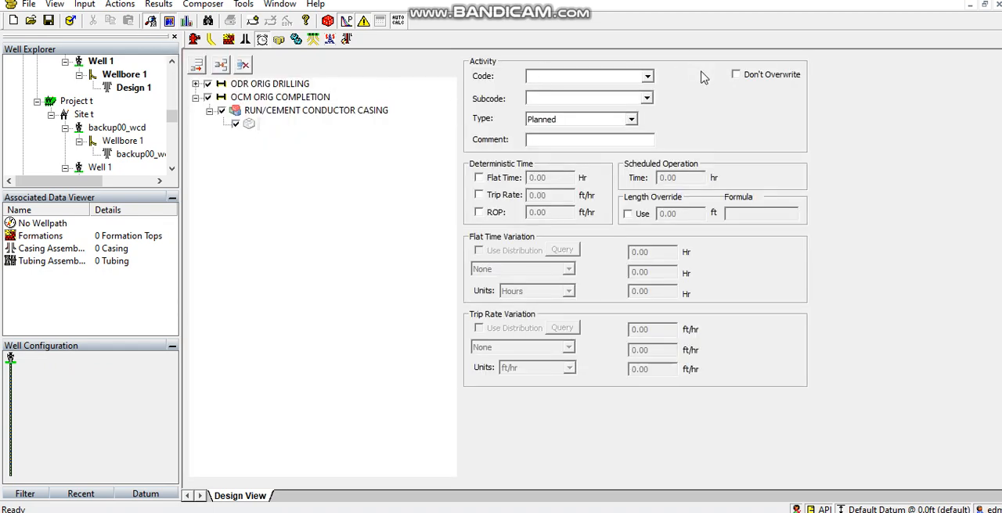
{"action": "left_click", "coordinate": [647, 75]}
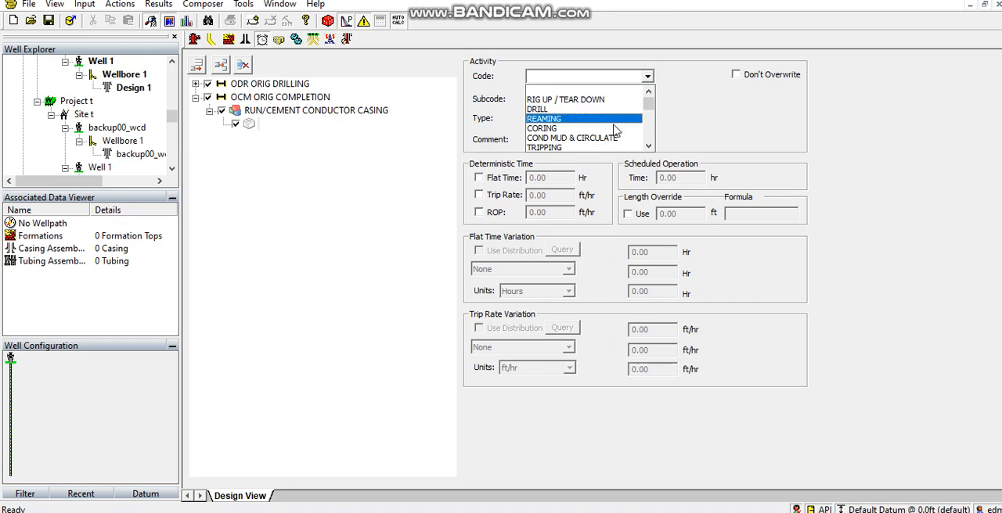
{"action": "left_click", "coordinate": [648, 148]}
{"action": "left_click", "coordinate": [648, 147]}
{"action": "left_click", "coordinate": [649, 147]}
{"action": "left_click", "coordinate": [648, 147]}
{"action": "left_click", "coordinate": [649, 147]}
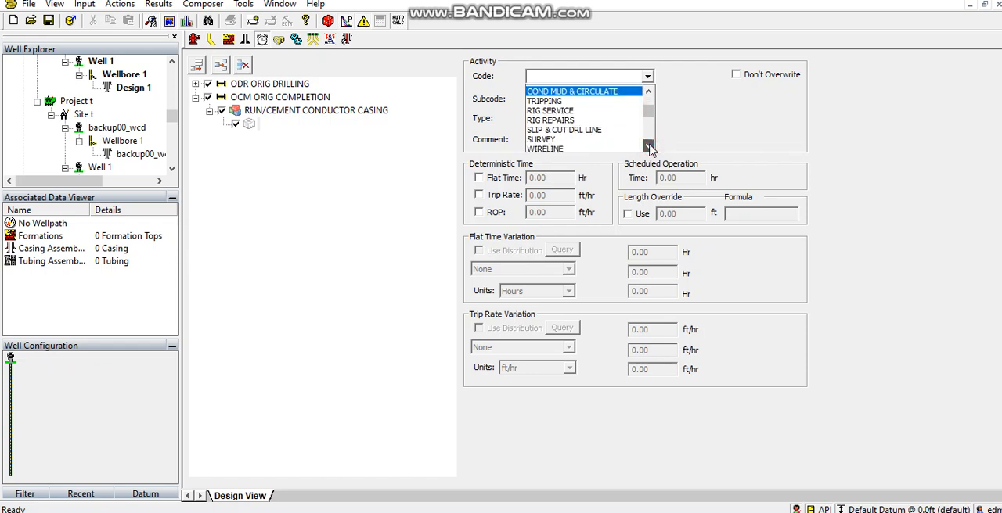
{"action": "left_click", "coordinate": [649, 147]}
{"action": "left_click", "coordinate": [648, 148]}
{"action": "left_click", "coordinate": [649, 147]}
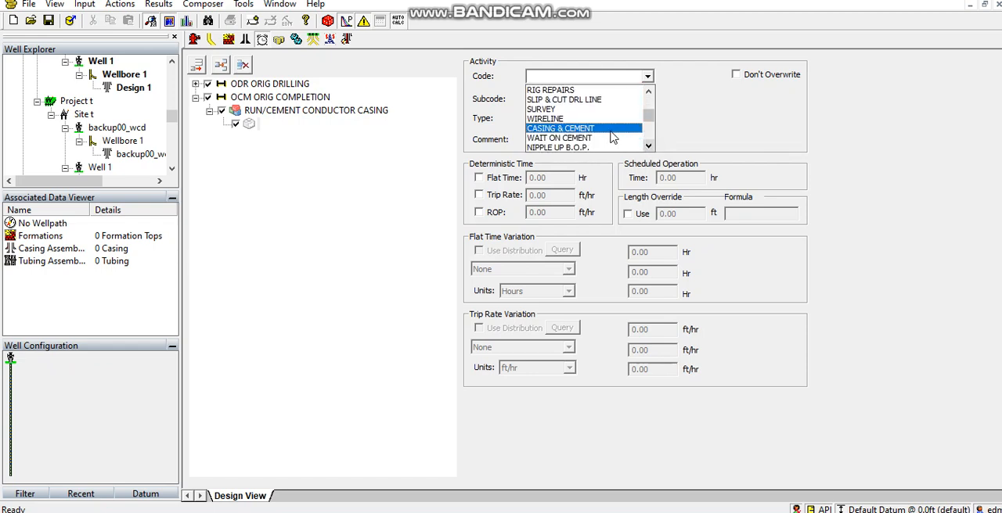
{"action": "left_click", "coordinate": [613, 138]}
{"action": "left_click", "coordinate": [647, 98]}
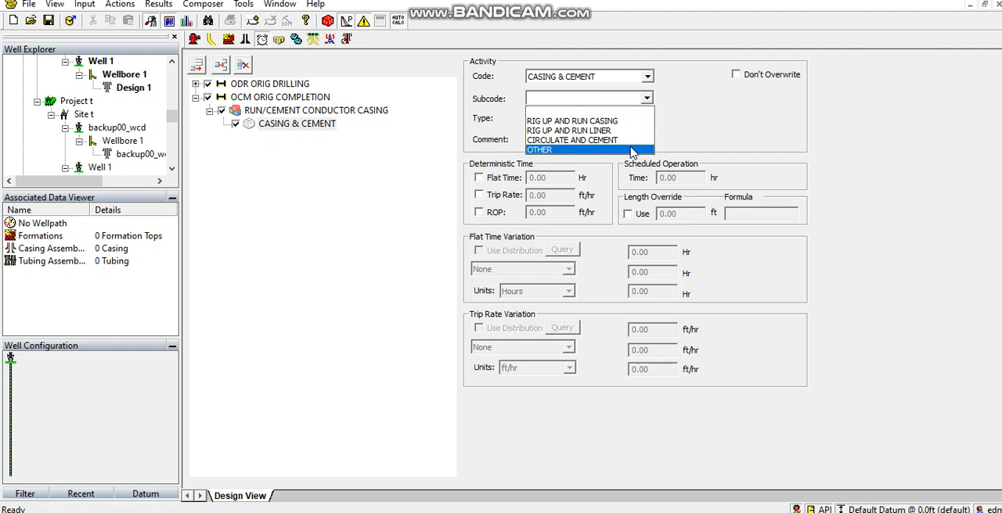
{"action": "left_click", "coordinate": [615, 122]}
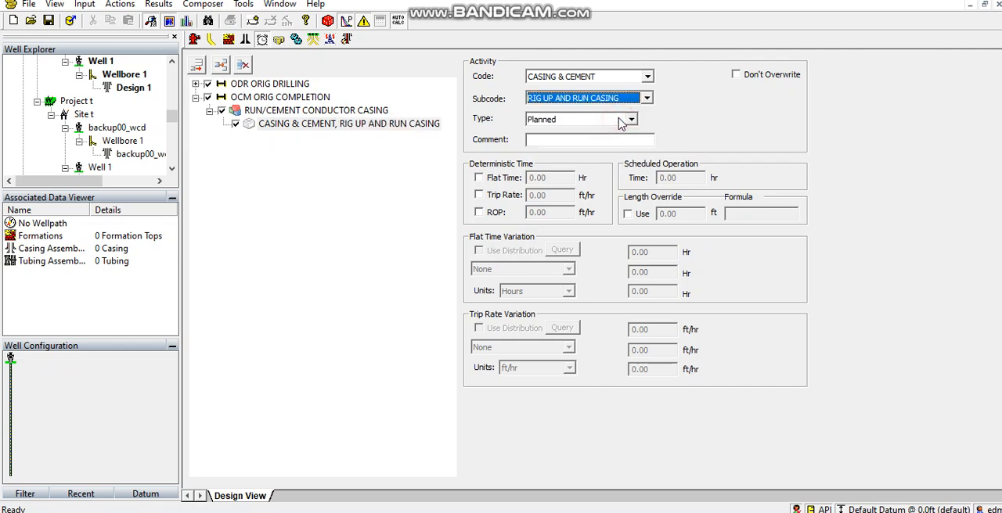
Enable the casing activity's 40 hr flat time (bit life), 30 ft/hr trip rate and 50 ft/hr ROP, with distributions for bit life and ROP variation.
{"action": "left_click", "coordinate": [477, 178]}
{"action": "left_click", "coordinate": [563, 175]}
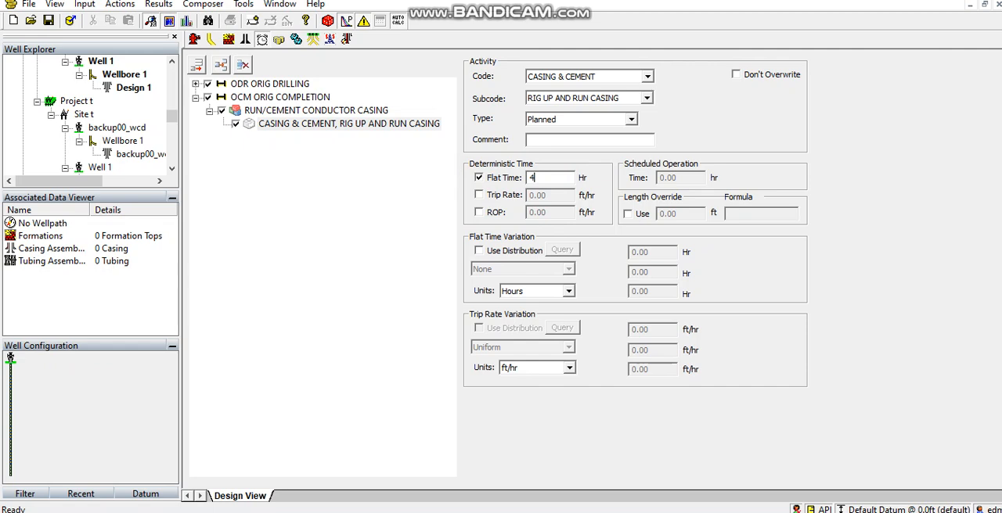
{"action": "left_click", "coordinate": [479, 195]}
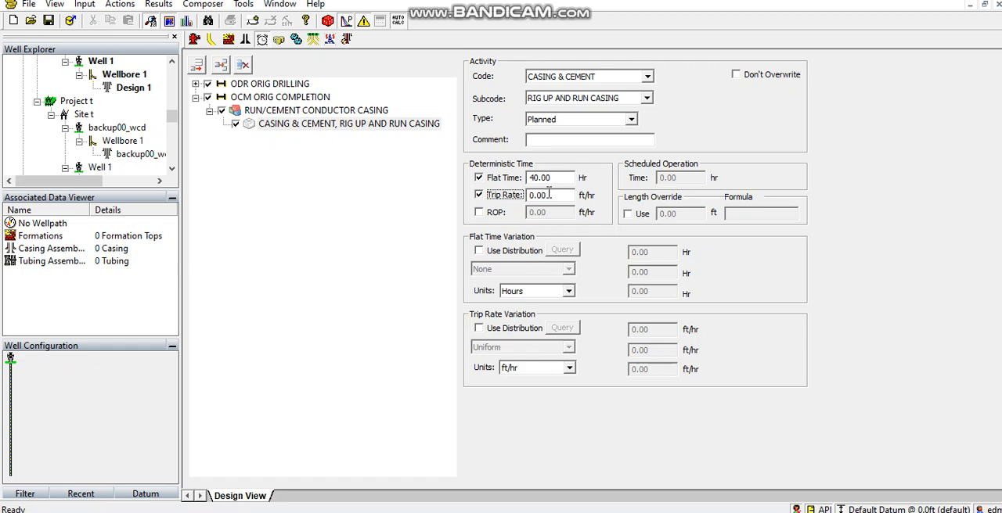
{"action": "left_click", "coordinate": [549, 195]}
{"action": "left_click", "coordinate": [479, 212]}
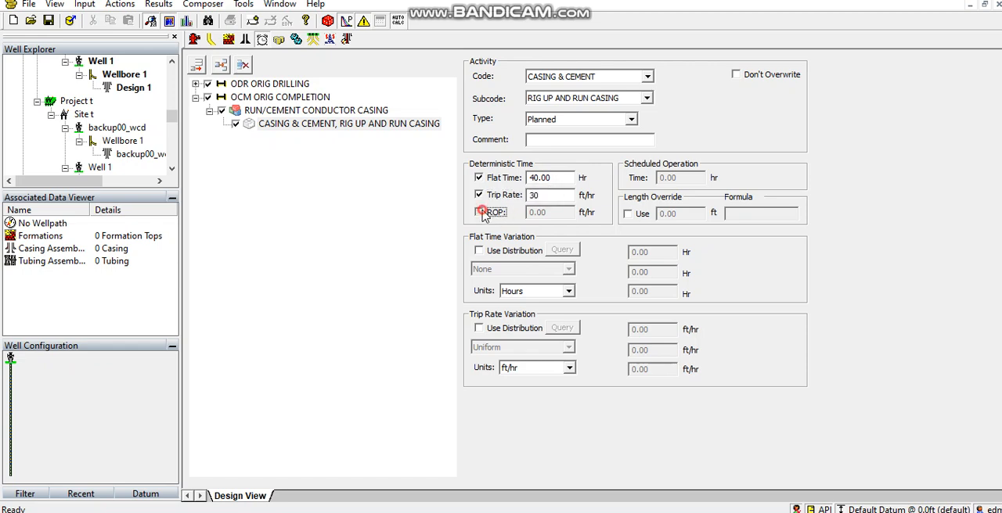
{"action": "left_click", "coordinate": [550, 212]}
{"action": "key", "text": "BackSpace"}
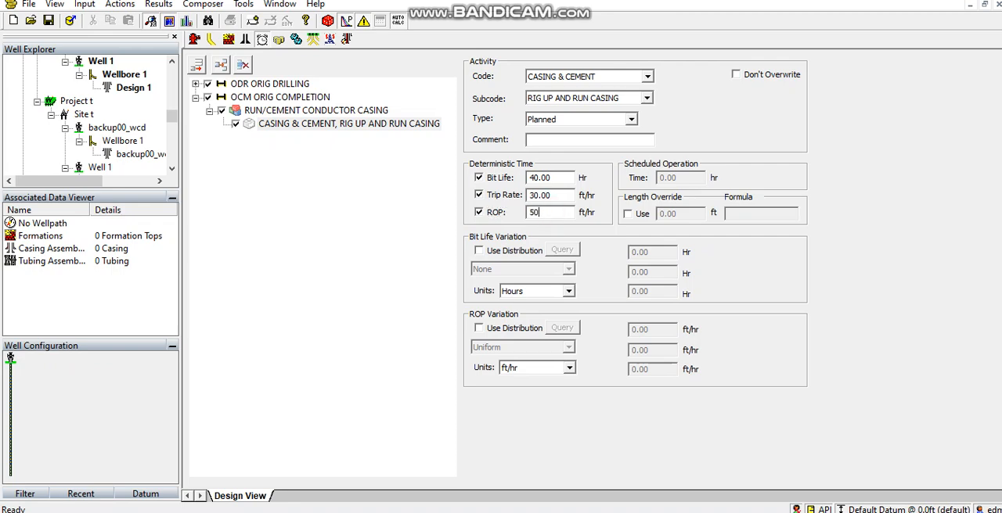
{"action": "type", "text": "50"}
{"action": "left_click", "coordinate": [478, 250]}
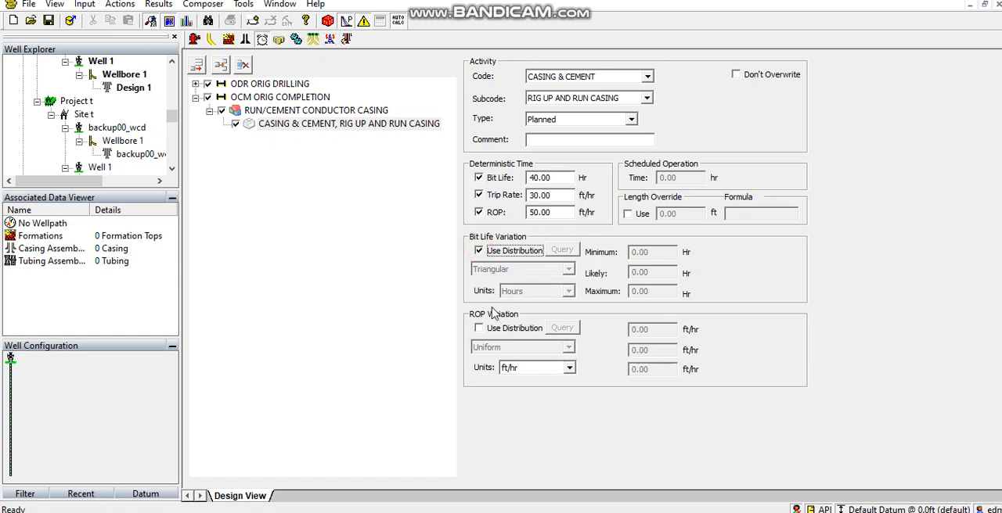
{"action": "left_click", "coordinate": [479, 329]}
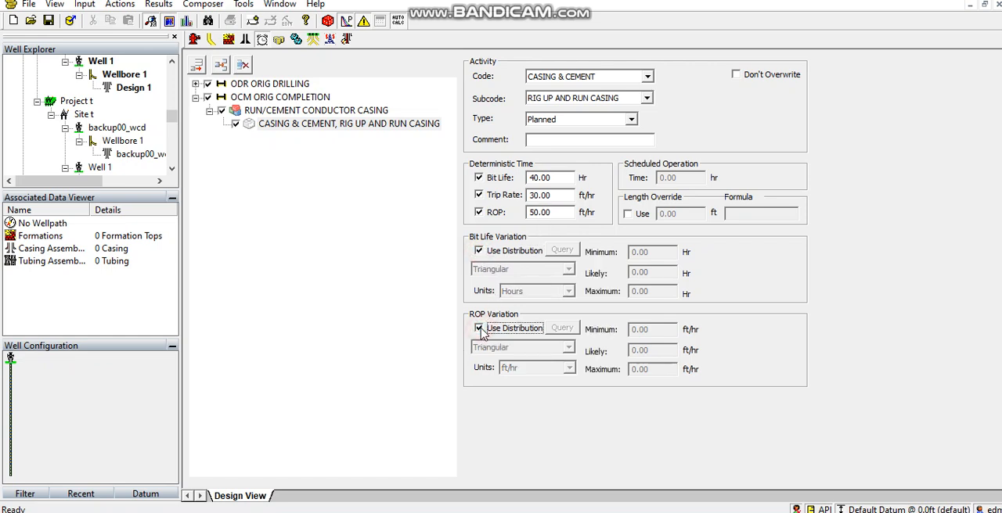
Add a second phase under OCM ORIG COMPLETION with code DRILL TO PRODUCTION CASING/LINER DEPTH.
{"action": "left_click", "coordinate": [210, 111]}
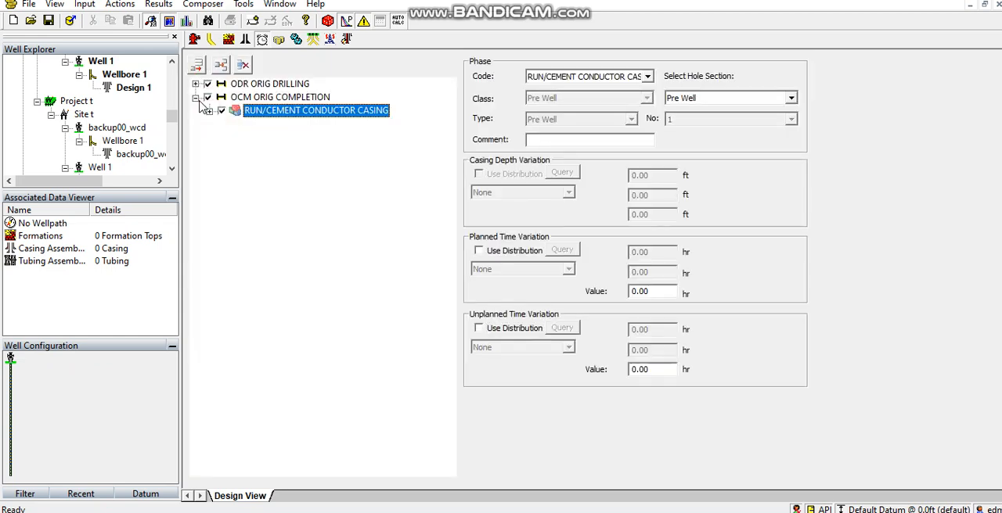
{"action": "left_click", "coordinate": [195, 97]}
{"action": "left_click", "coordinate": [200, 65]}
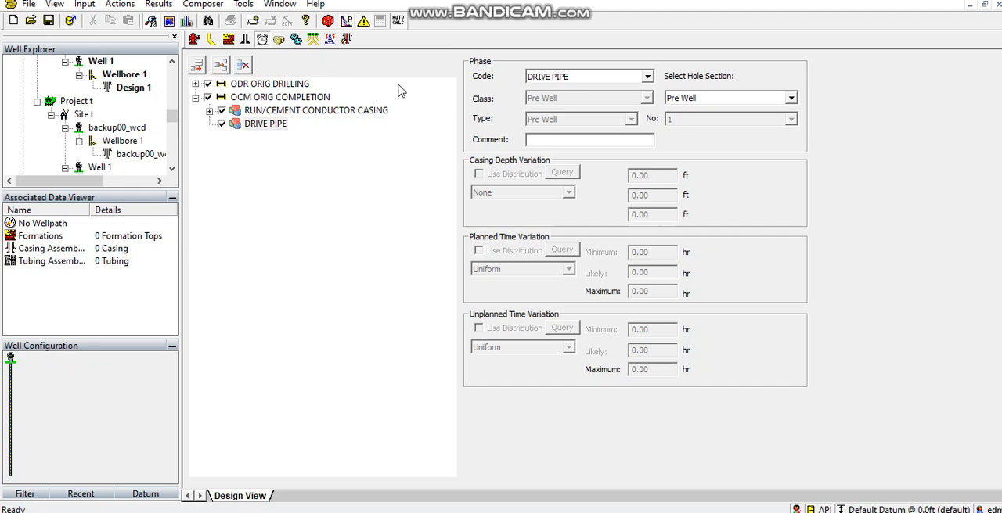
{"action": "left_click", "coordinate": [647, 77]}
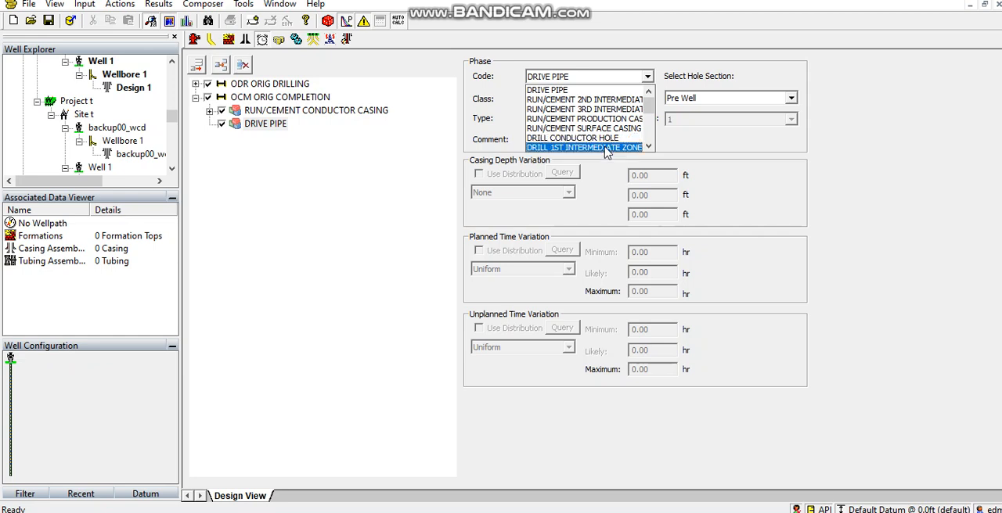
{"action": "left_click", "coordinate": [649, 146]}
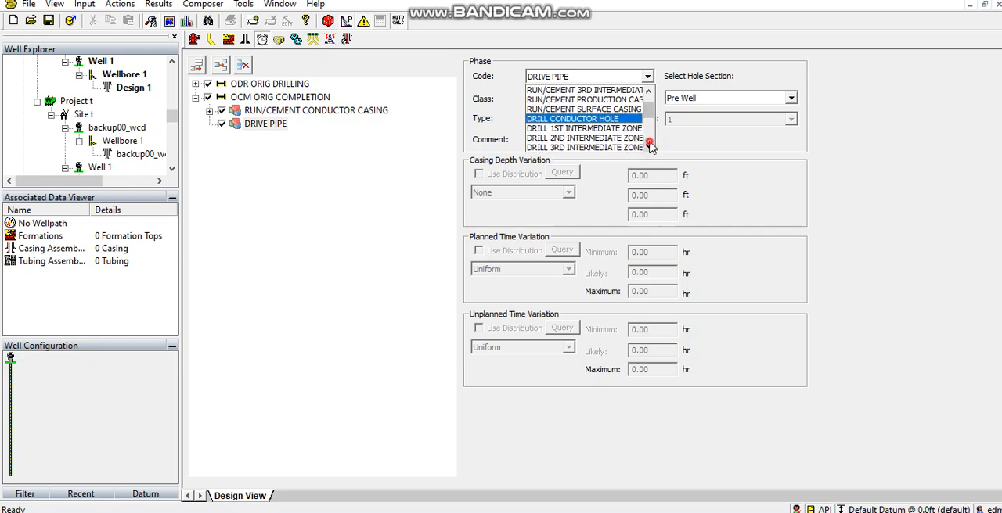
{"action": "left_click", "coordinate": [649, 146]}
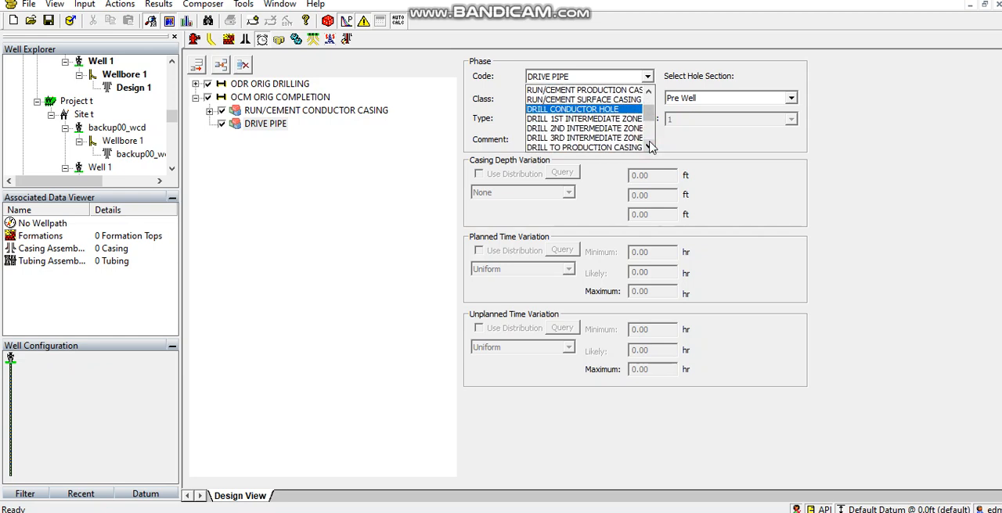
{"action": "left_click", "coordinate": [624, 149]}
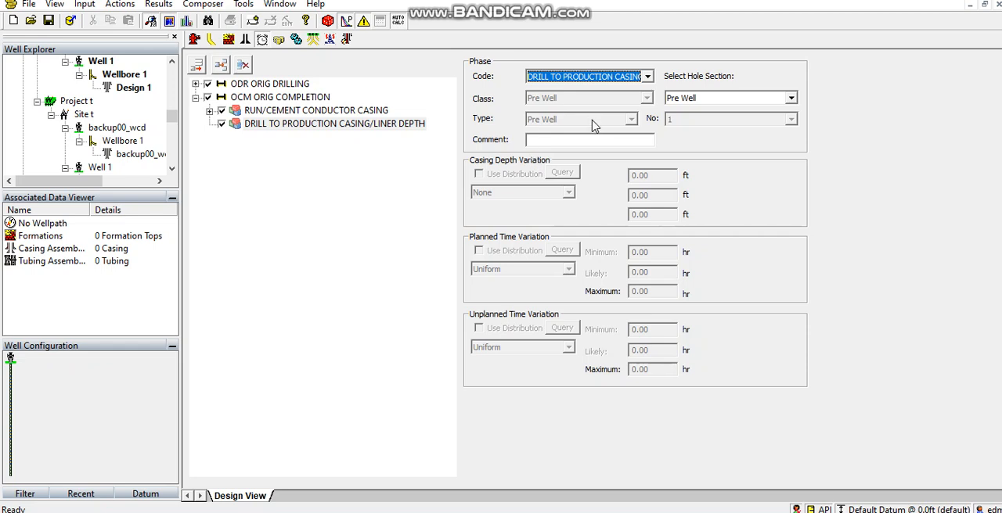
Insert a DRIVE PIPE phase ahead of the DRILL TO PRODUCTION CASING/LINER DEPTH phase.
{"action": "left_click", "coordinate": [221, 65]}
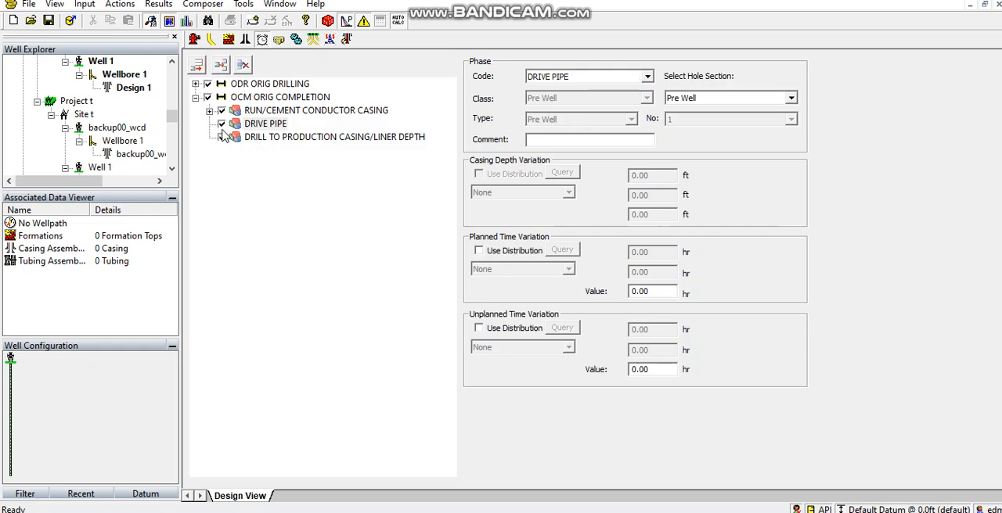
{"action": "left_click", "coordinate": [249, 139]}
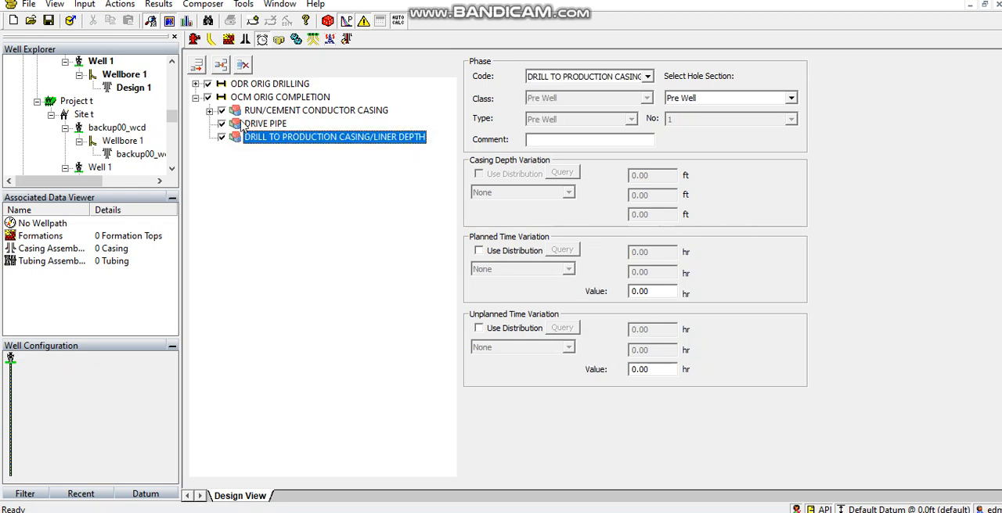
Add an activity under the DRIVE PIPE phase with code TRIPPING and subcode WASHOUT.
{"action": "left_click", "coordinate": [244, 125]}
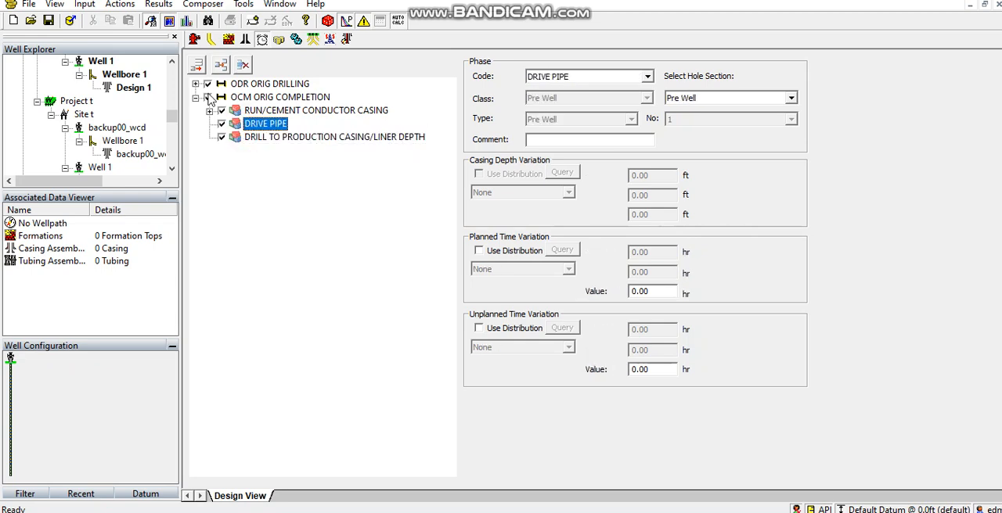
{"action": "left_click", "coordinate": [197, 66]}
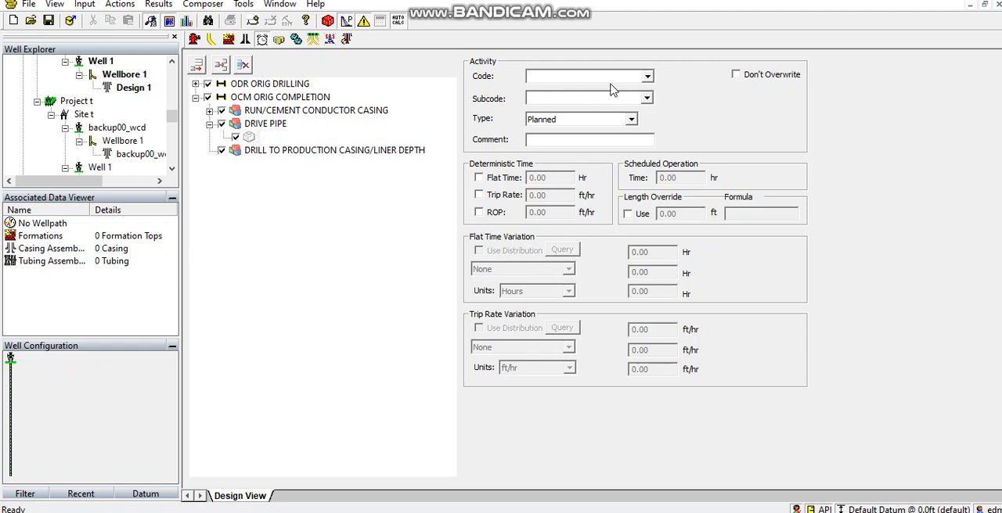
{"action": "left_click", "coordinate": [646, 76]}
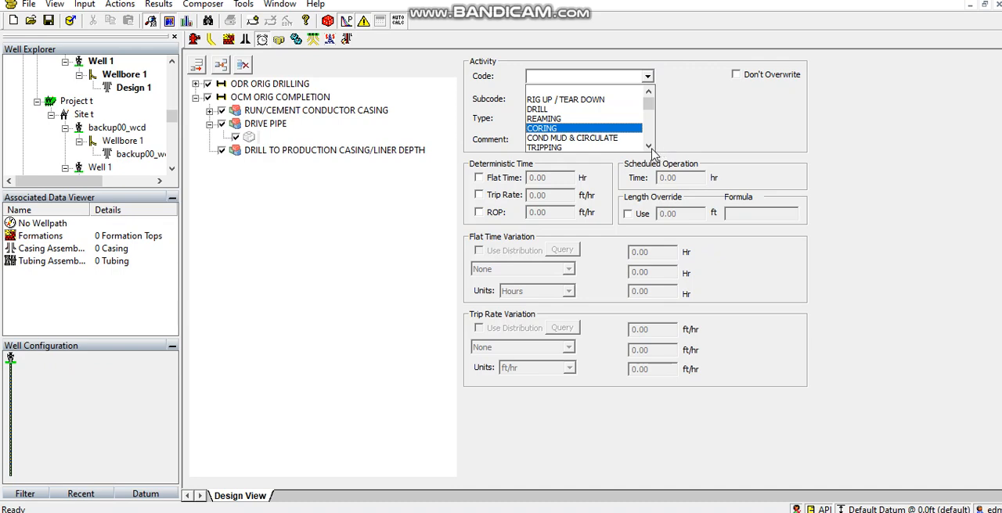
{"action": "left_click", "coordinate": [604, 147]}
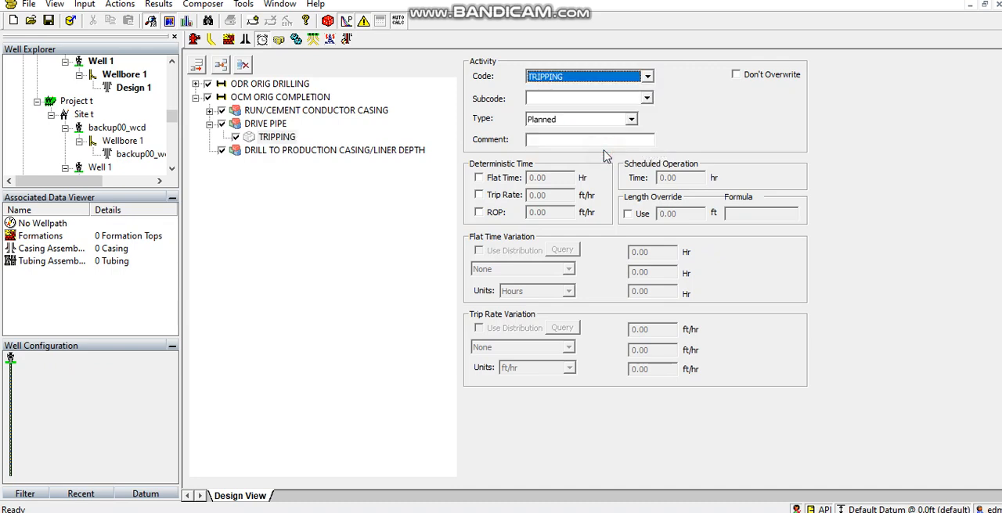
{"action": "left_click", "coordinate": [646, 100]}
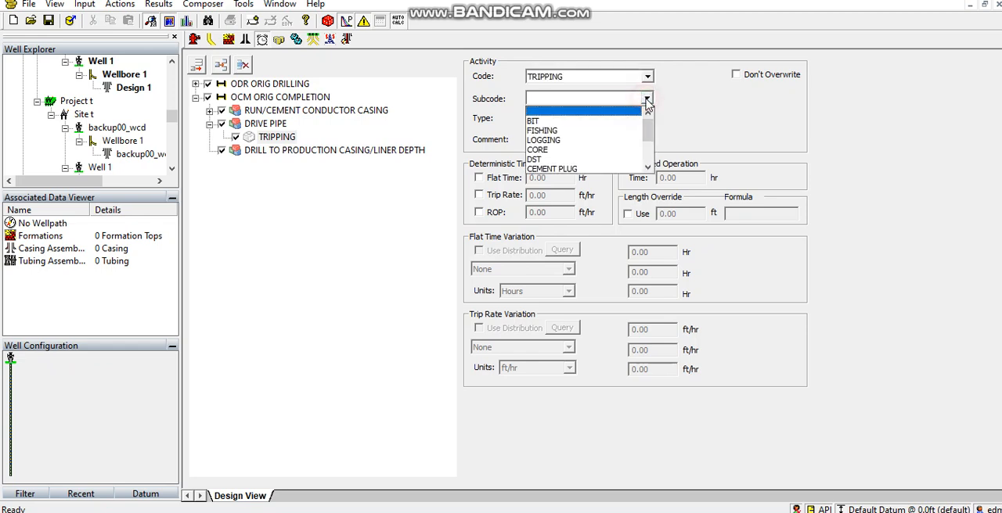
{"action": "left_click", "coordinate": [648, 167]}
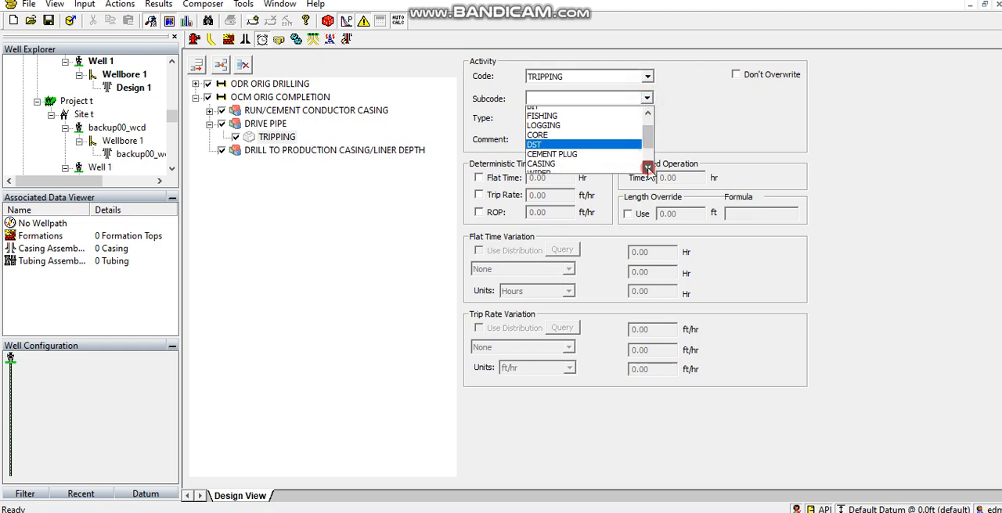
{"action": "left_click", "coordinate": [648, 167]}
{"action": "left_click", "coordinate": [648, 167]}
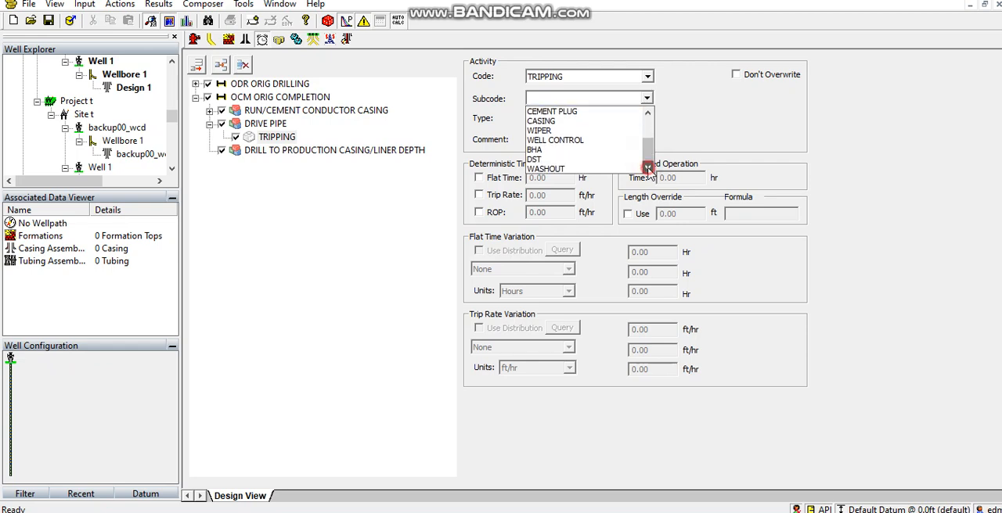
{"action": "left_click", "coordinate": [564, 169]}
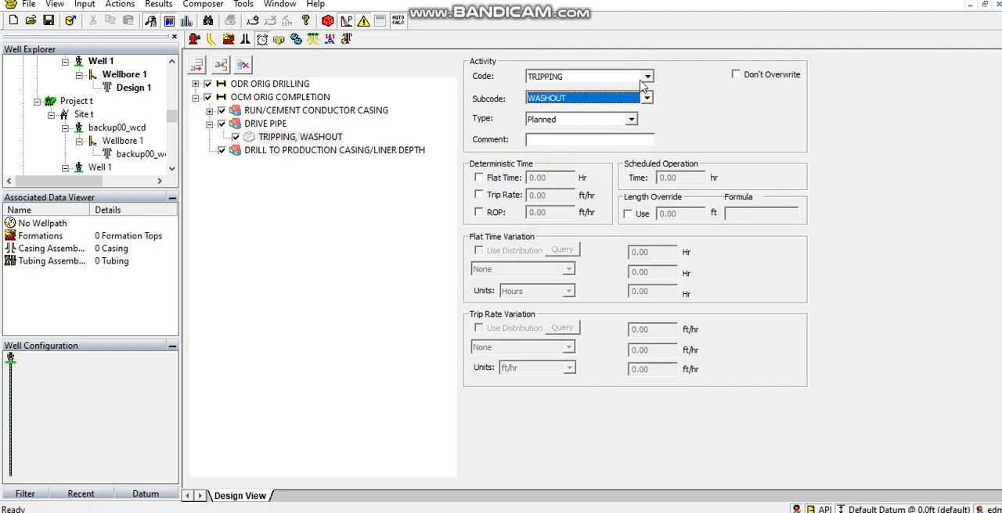
Enable the washout activity's 6 hr flat time (bit life), 50 ft/hr trip rate and 30 ft/hr ROP, with distributions for bit life and ROP variation.
{"action": "left_click", "coordinate": [479, 178]}
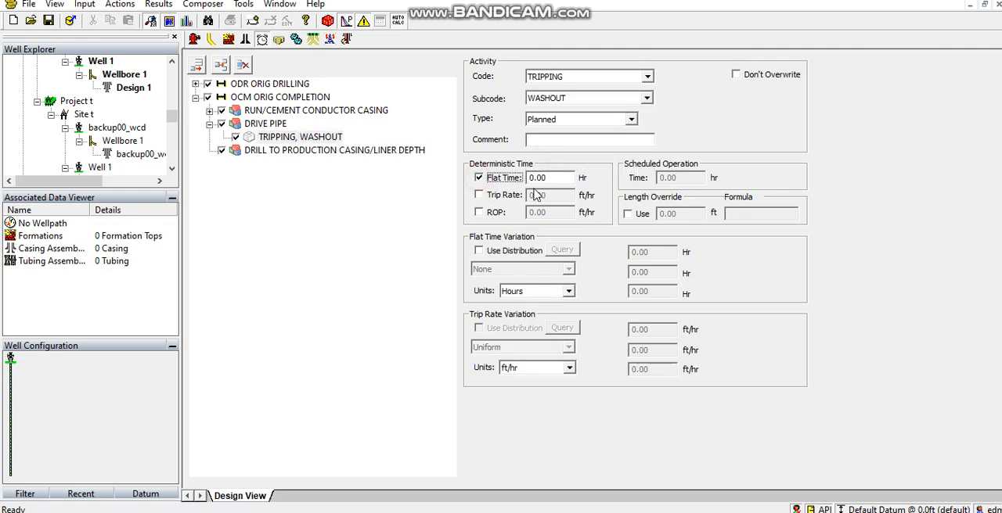
{"action": "left_click", "coordinate": [551, 178]}
{"action": "left_click", "coordinate": [479, 195]}
{"action": "left_click", "coordinate": [564, 194]}
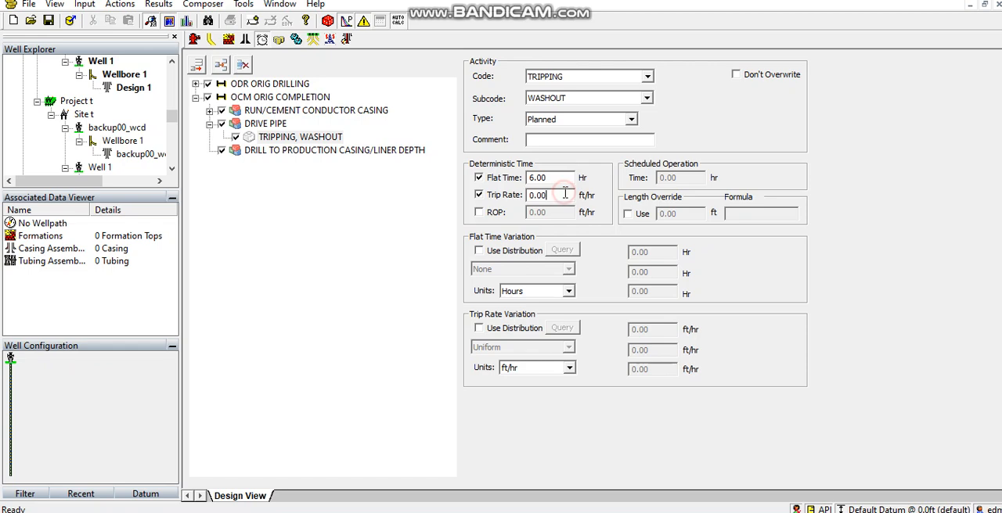
{"action": "key", "text": "BackSpace"}
{"action": "left_click", "coordinate": [479, 212]}
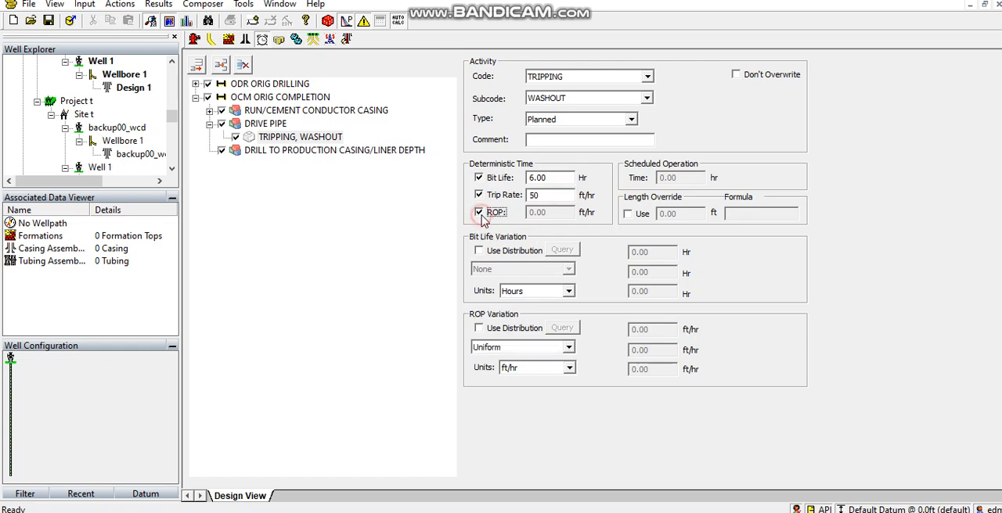
{"action": "left_click", "coordinate": [549, 212]}
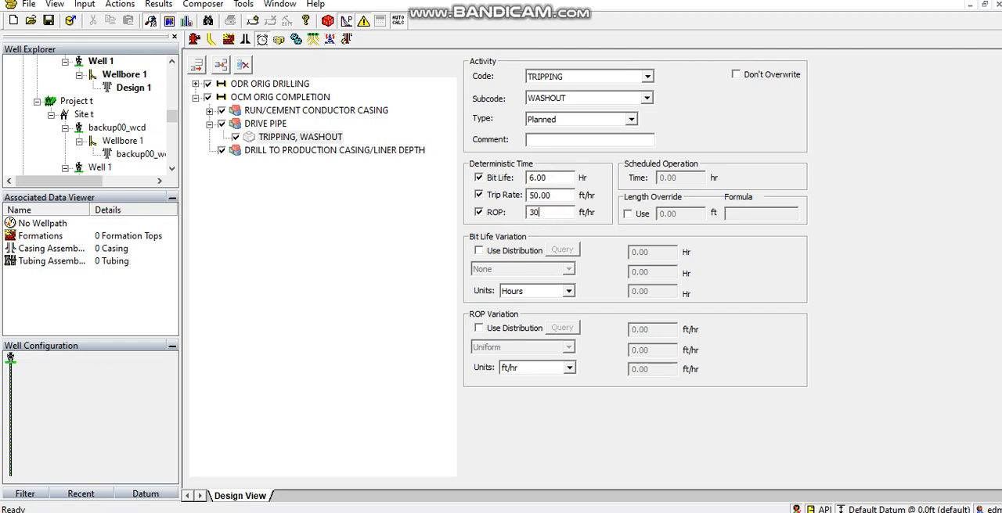
{"action": "left_click", "coordinate": [481, 251]}
{"action": "left_click", "coordinate": [481, 328]}
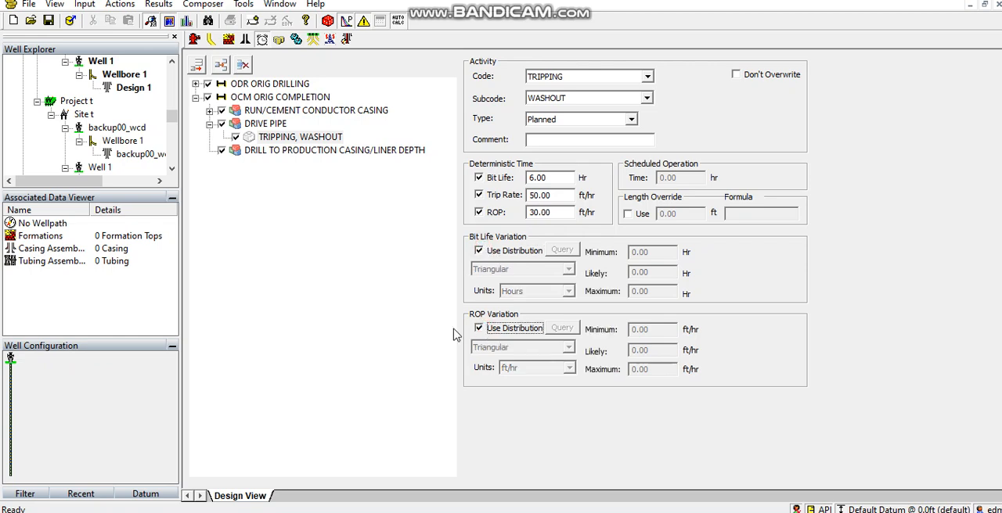
Add an activity under DRILL TO PRODUCTION CASING/LINER DEPTH with code CASING & CEMENT and subcode CIRCULATE AND CEMENT.
{"action": "left_click", "coordinate": [223, 152]}
{"action": "left_click", "coordinate": [223, 151]}
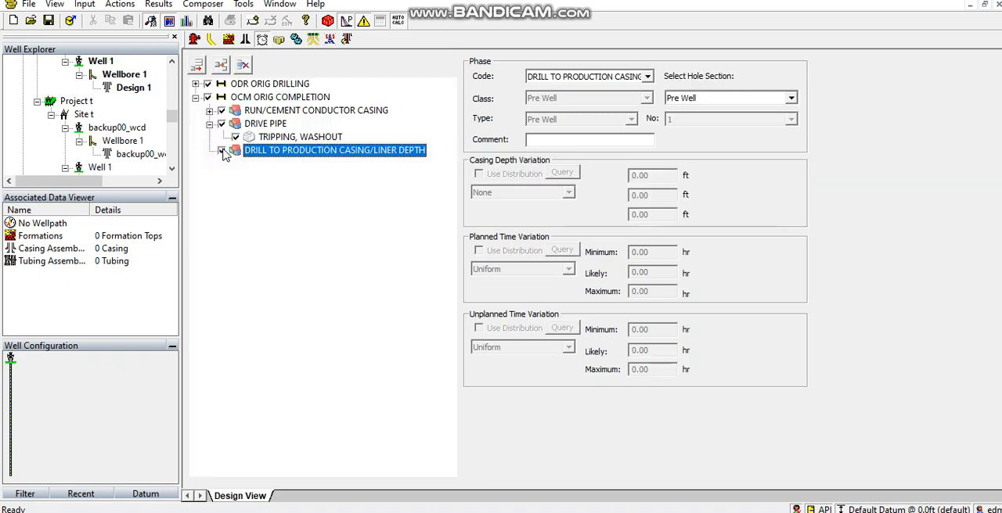
{"action": "left_click", "coordinate": [198, 66]}
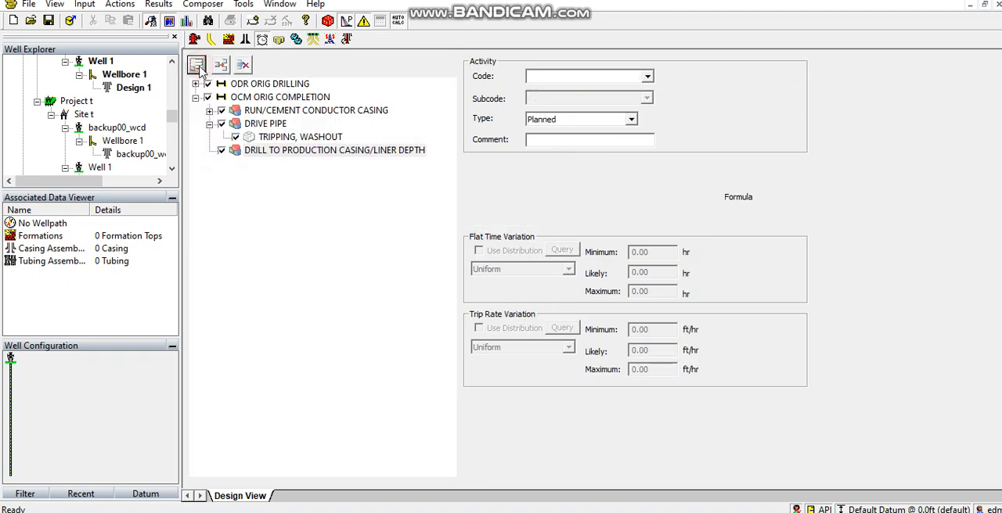
{"action": "left_click", "coordinate": [647, 78]}
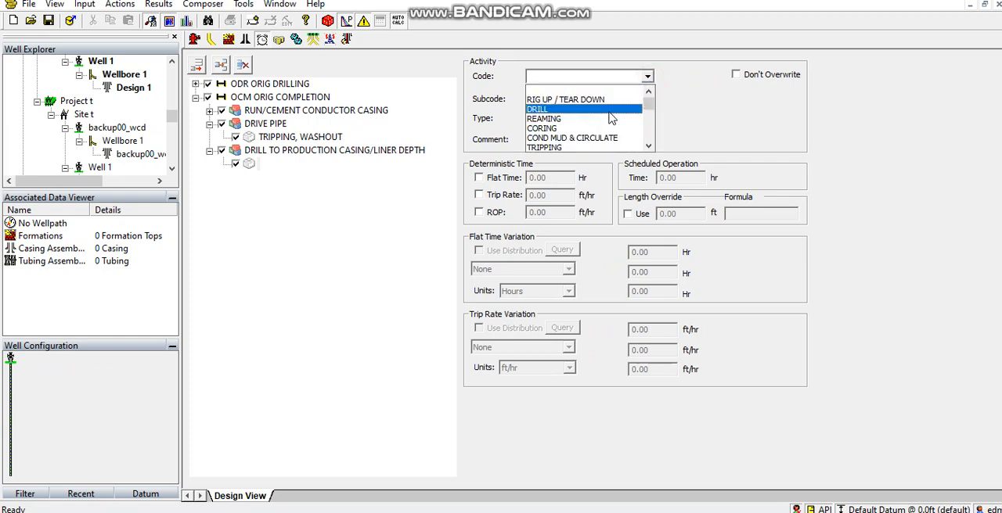
{"action": "left_click", "coordinate": [648, 146]}
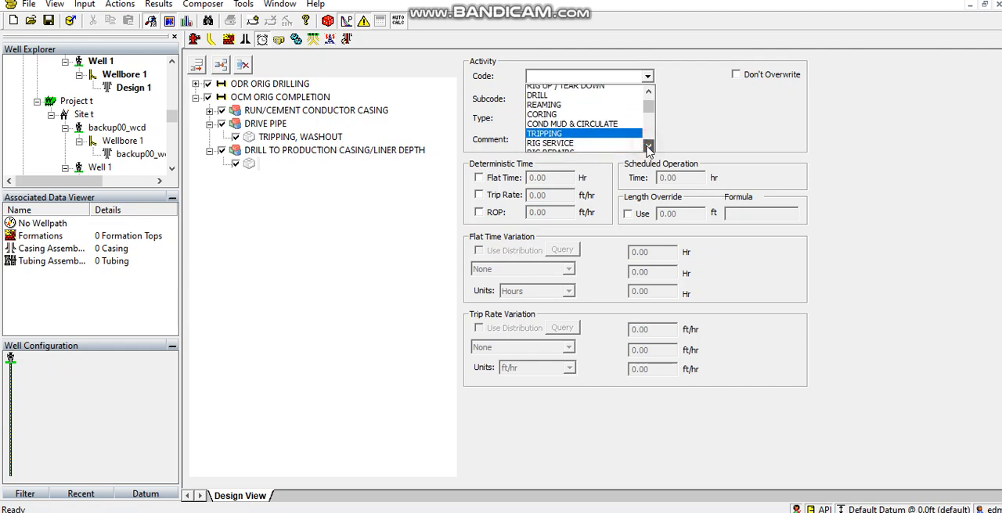
{"action": "left_click", "coordinate": [648, 146]}
{"action": "left_click", "coordinate": [647, 146]}
{"action": "left_click", "coordinate": [648, 146]}
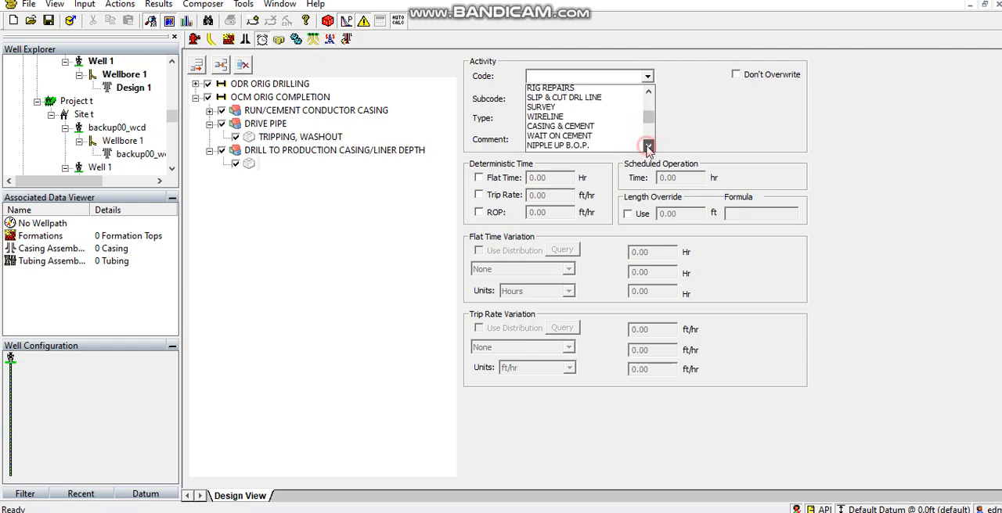
{"action": "left_click", "coordinate": [648, 146]}
{"action": "left_click", "coordinate": [607, 118]}
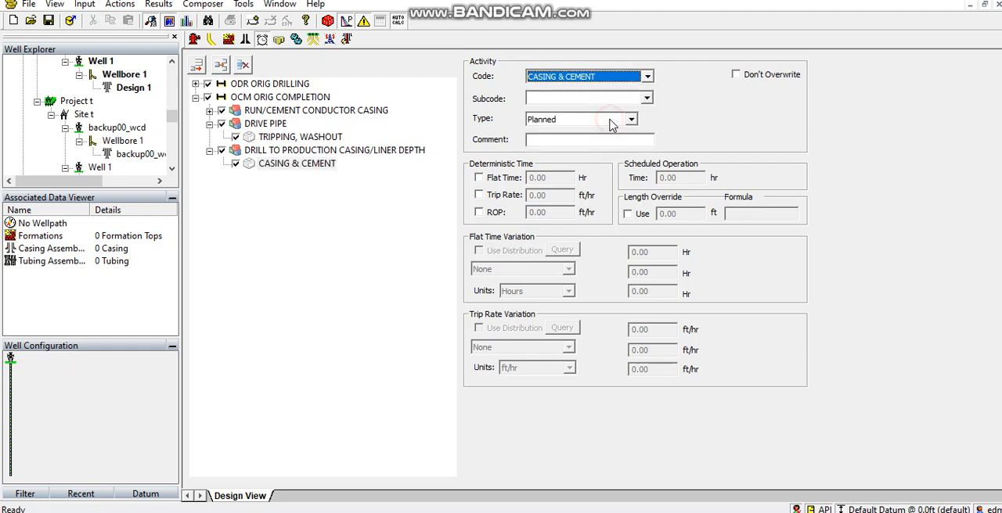
{"action": "left_click", "coordinate": [646, 97]}
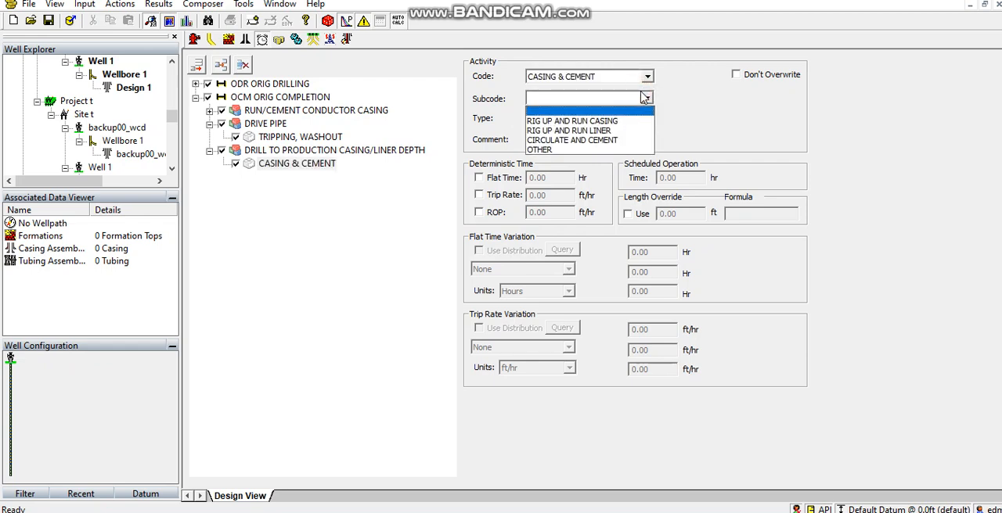
{"action": "left_click", "coordinate": [604, 140]}
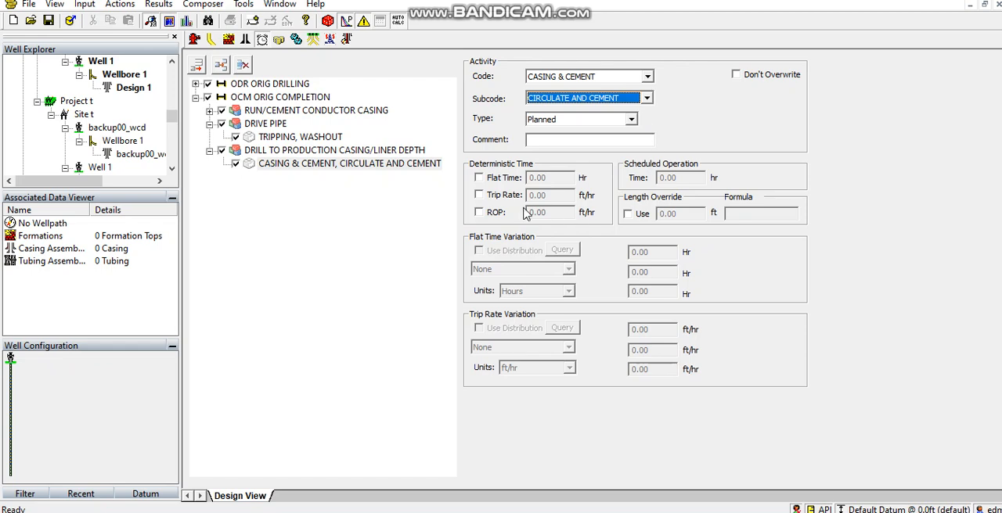
Enable the cementing activity's 36 hr flat time (bit life), 30 ft/hr trip rate and 30 ft/hr ROP, with distributions for bit life and ROP variation.
{"action": "left_click", "coordinate": [479, 178]}
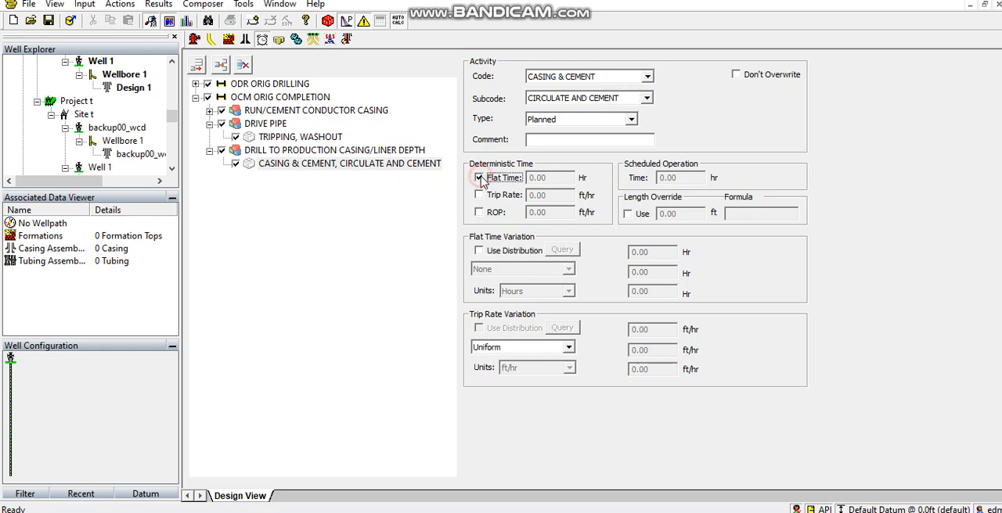
{"action": "left_click", "coordinate": [552, 178]}
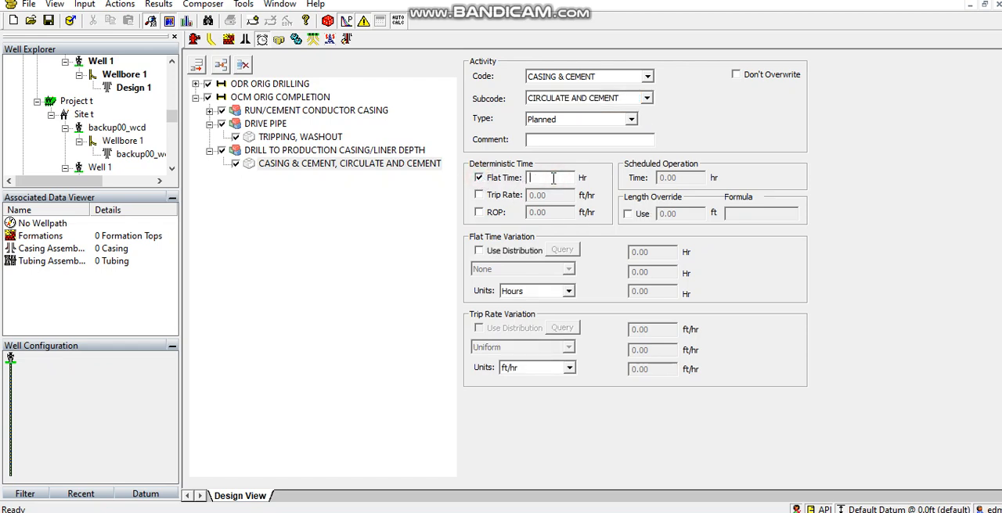
{"action": "type", "text": "36"}
{"action": "left_click", "coordinate": [478, 195]}
{"action": "left_click", "coordinate": [554, 195]}
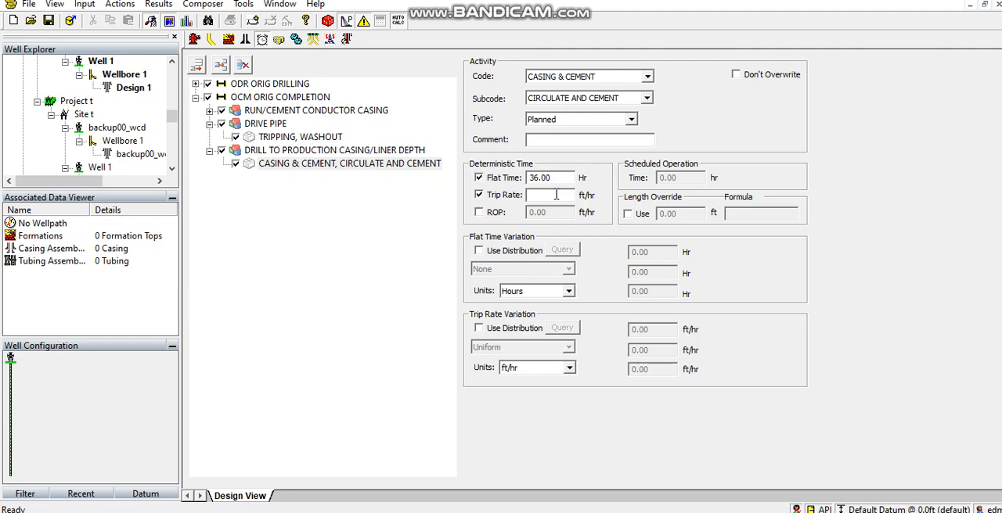
{"action": "left_click", "coordinate": [483, 214]}
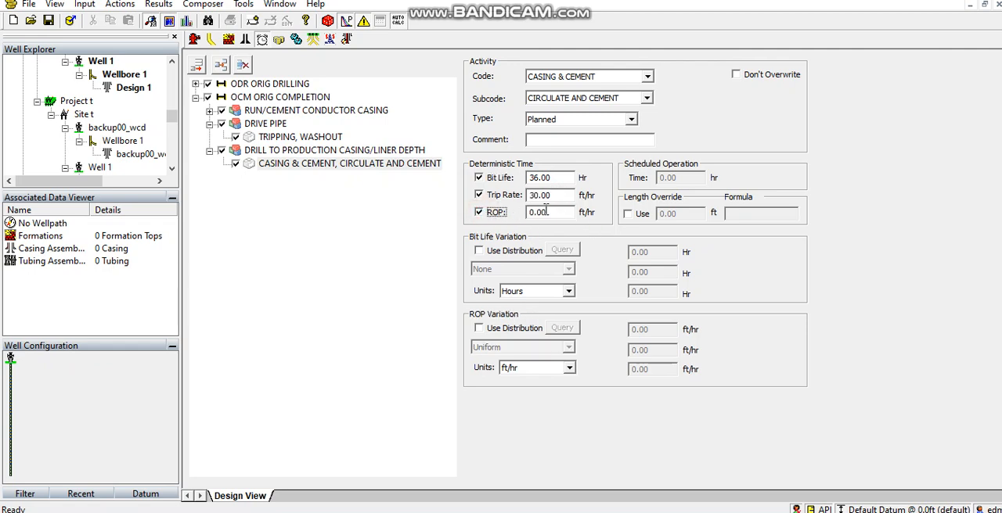
{"action": "left_click", "coordinate": [545, 210]}
{"action": "type", "text": "30"}
{"action": "left_click", "coordinate": [478, 250]}
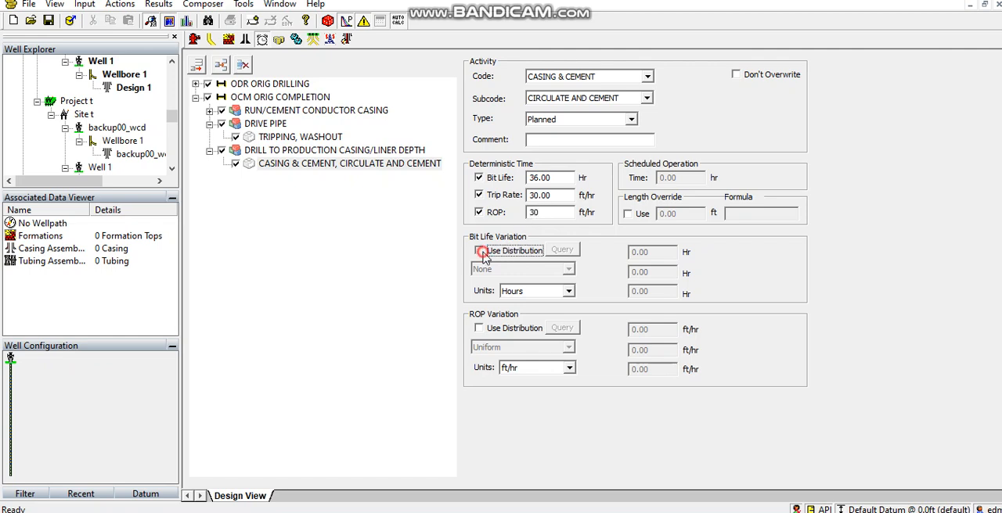
{"action": "left_click", "coordinate": [479, 328]}
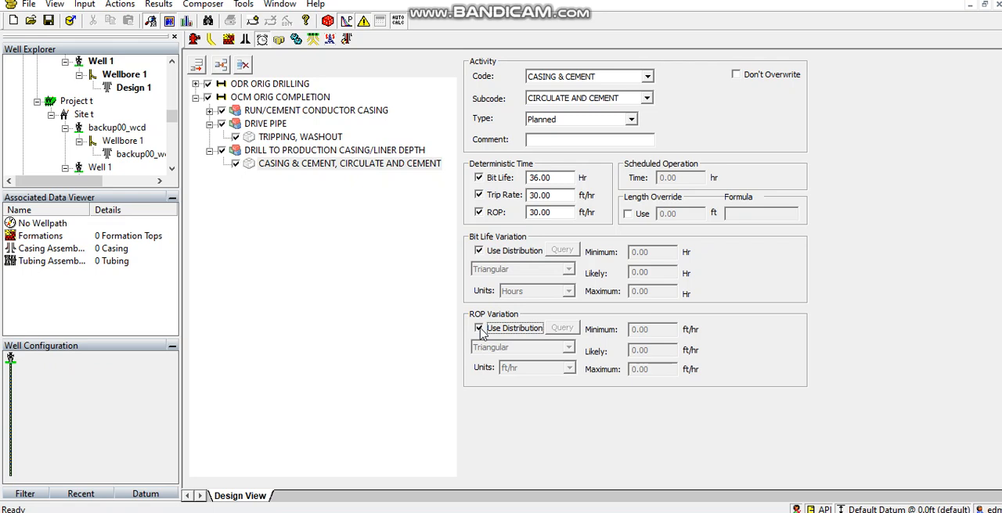
In the well's intangible drilling costs, include DRILL BITS as a Day cost with a unit cost of $200.
{"action": "left_click", "coordinate": [279, 40]}
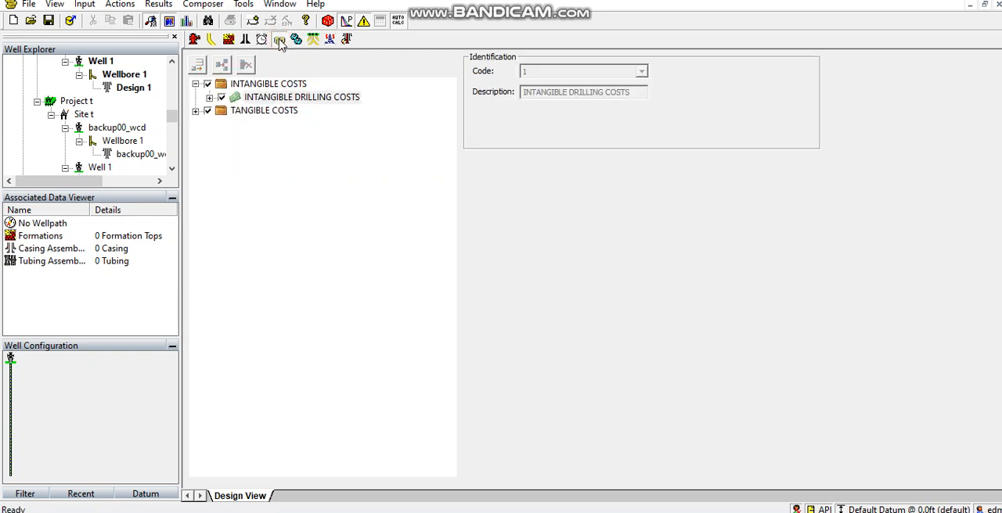
{"action": "left_click", "coordinate": [209, 97]}
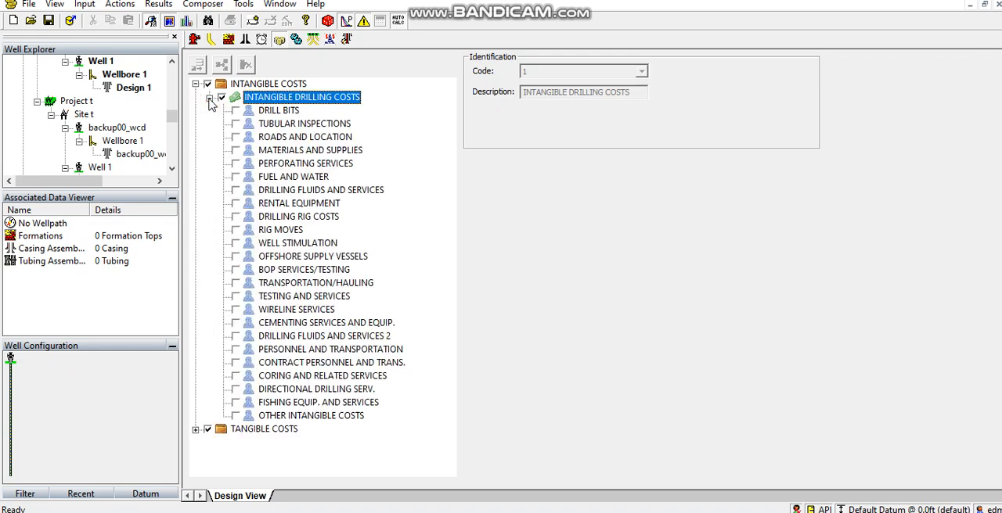
{"action": "left_click", "coordinate": [236, 112]}
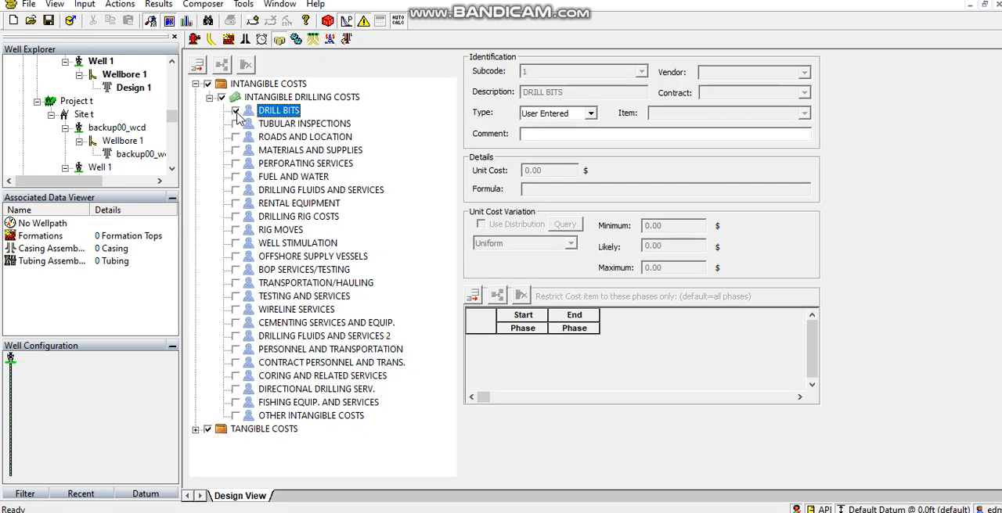
{"action": "left_click", "coordinate": [591, 114]}
{"action": "left_click", "coordinate": [550, 147]}
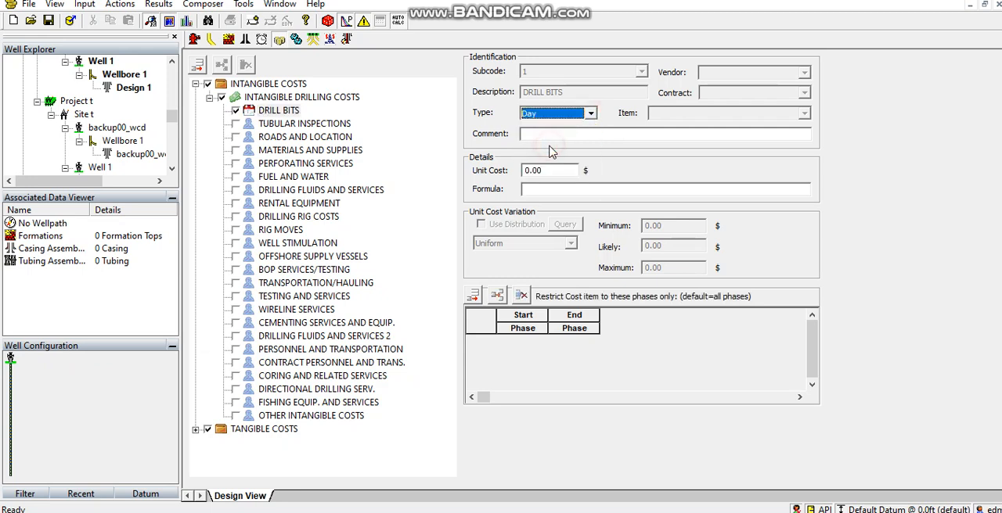
{"action": "left_click", "coordinate": [545, 170]}
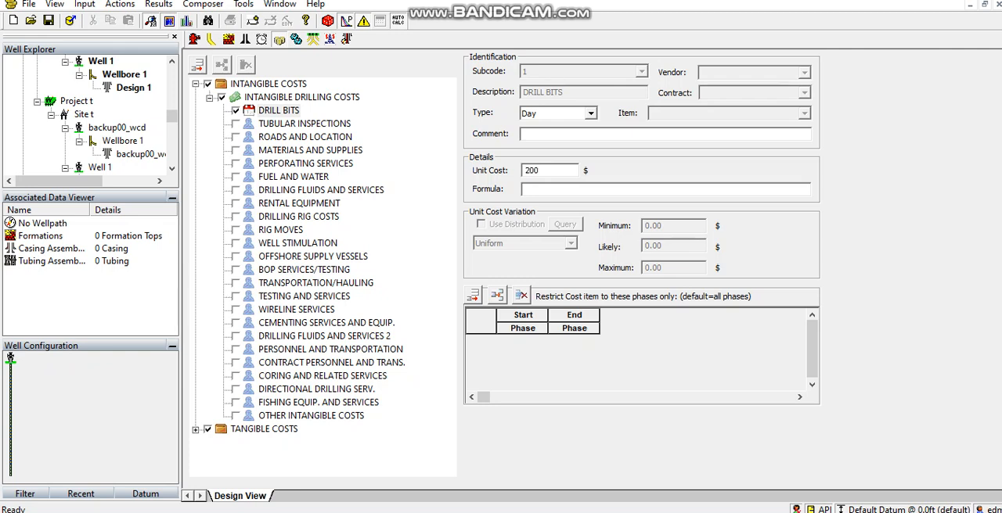
Include TUBULAR INSPECTIONS as a Day cost with a unit cost of $160.
{"action": "left_click", "coordinate": [235, 123]}
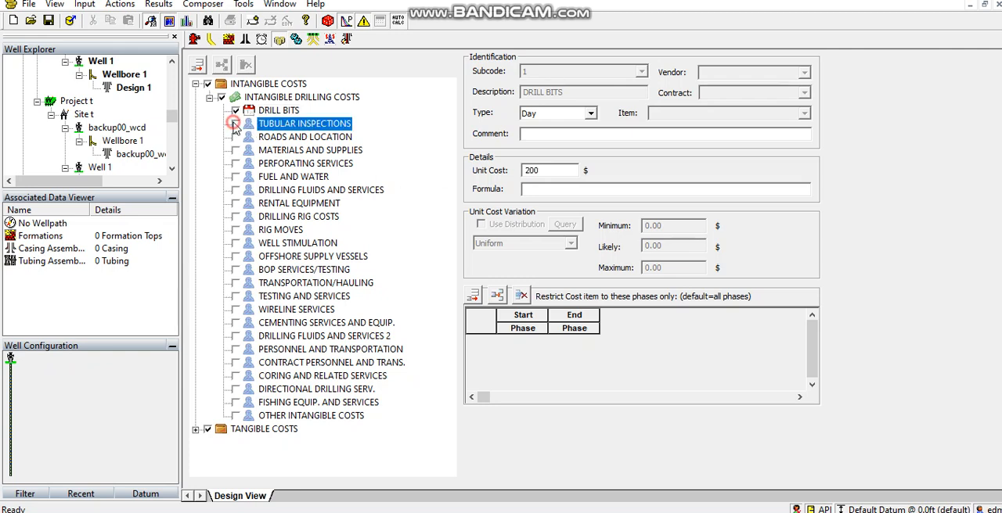
{"action": "left_click", "coordinate": [591, 113]}
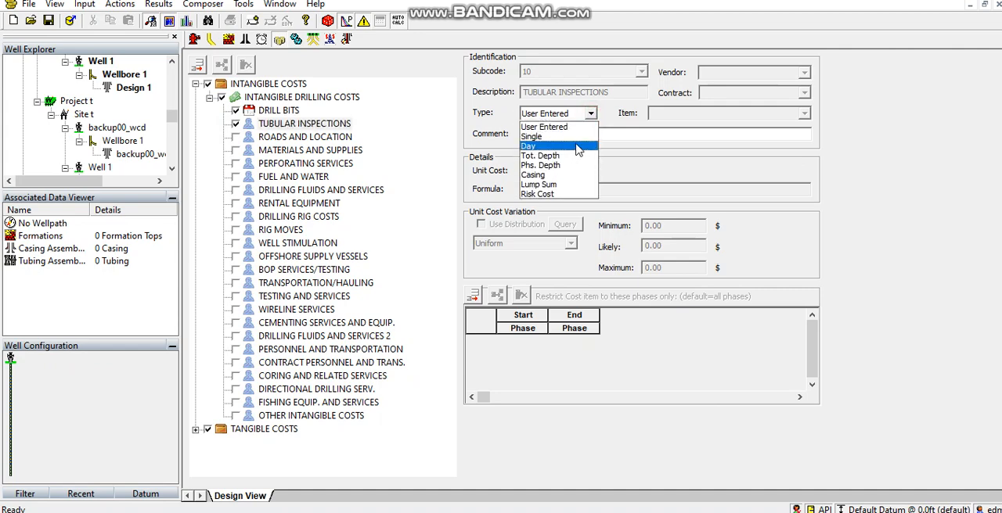
{"action": "left_click", "coordinate": [577, 147]}
{"action": "left_click", "coordinate": [546, 169]}
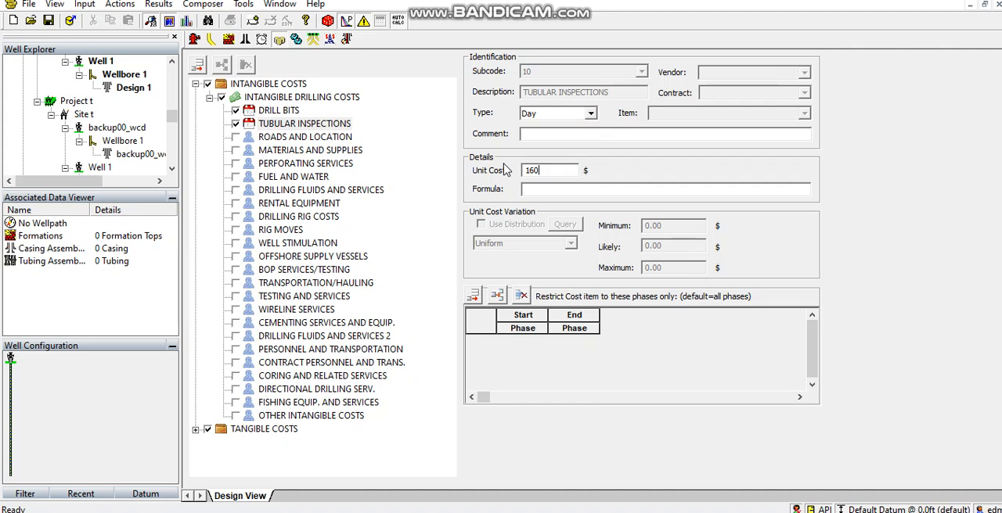
Include MATERIALS AND SUPPLIES in the intangible drilling costs as a Day cost with a unit cost of $300.
{"action": "left_click", "coordinate": [237, 150]}
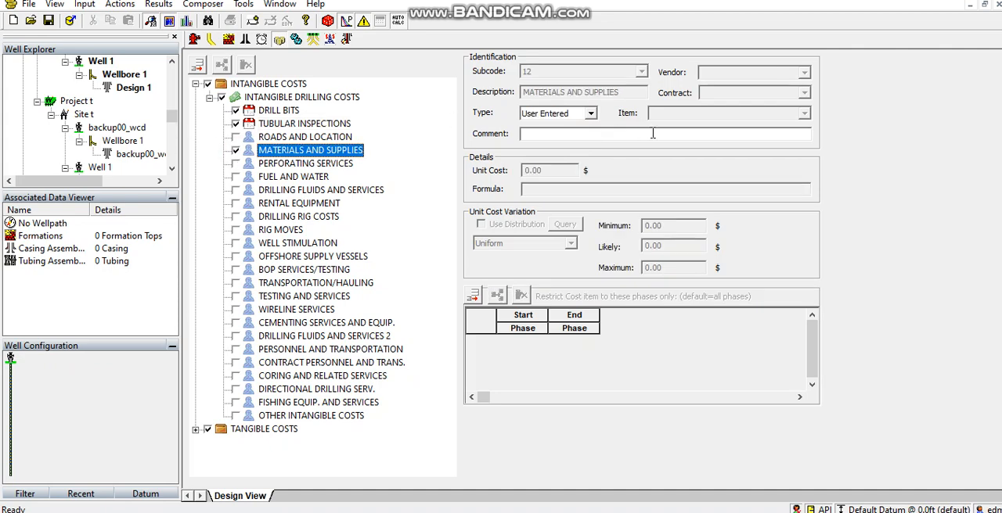
{"action": "left_click", "coordinate": [591, 113]}
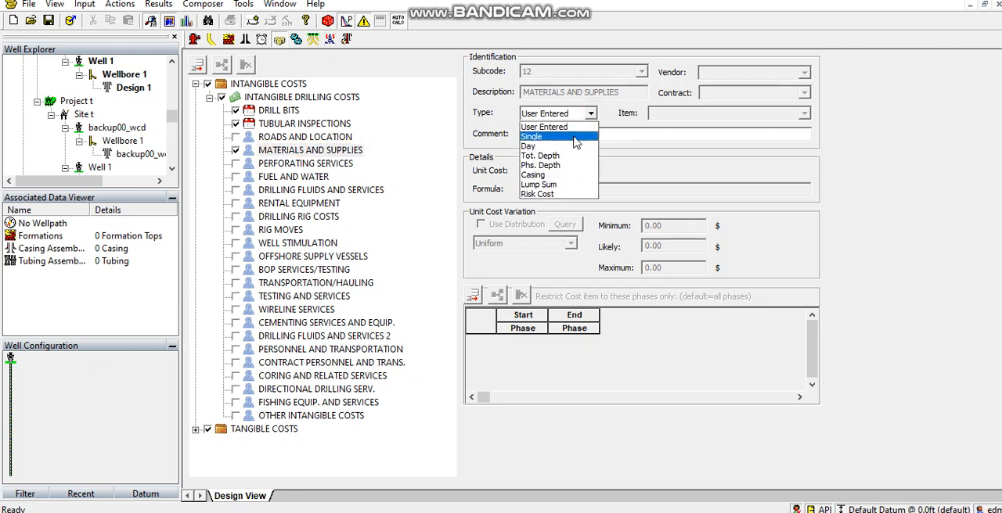
{"action": "left_click", "coordinate": [571, 148]}
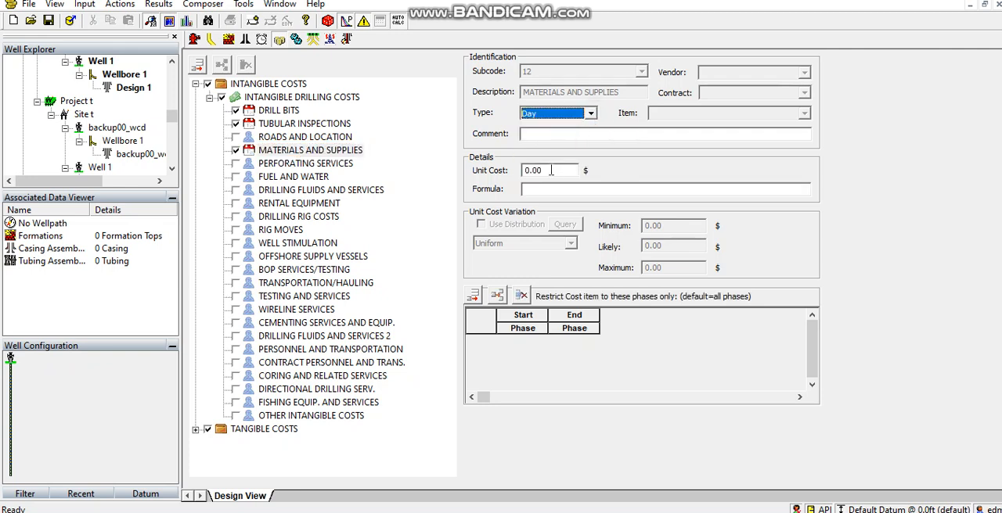
{"action": "left_click", "coordinate": [551, 170]}
{"action": "key", "text": "BackSpace"}
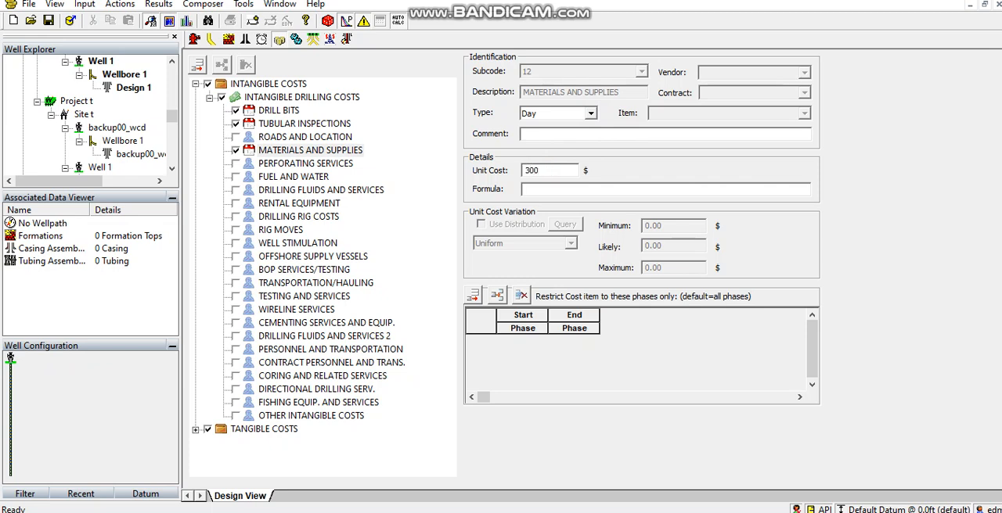
Include DRILLING FLUIDS AND SERVICES as a Day cost with a unit cost of $1000.
{"action": "left_click", "coordinate": [247, 194]}
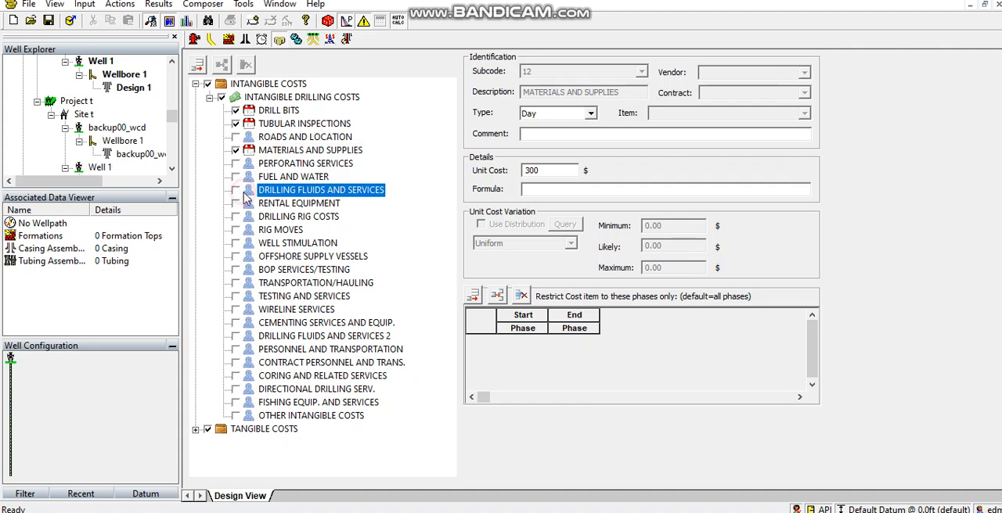
{"action": "left_click", "coordinate": [236, 190]}
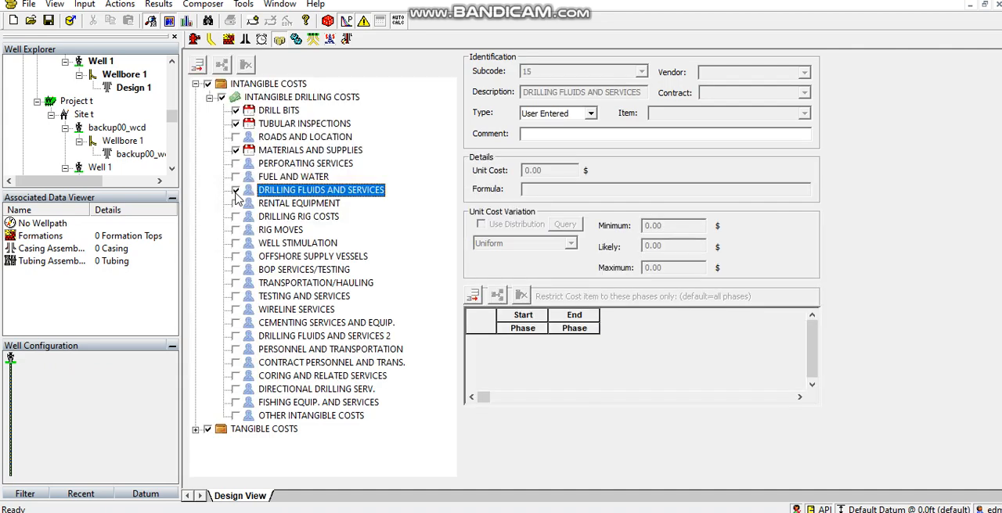
{"action": "left_click", "coordinate": [590, 114]}
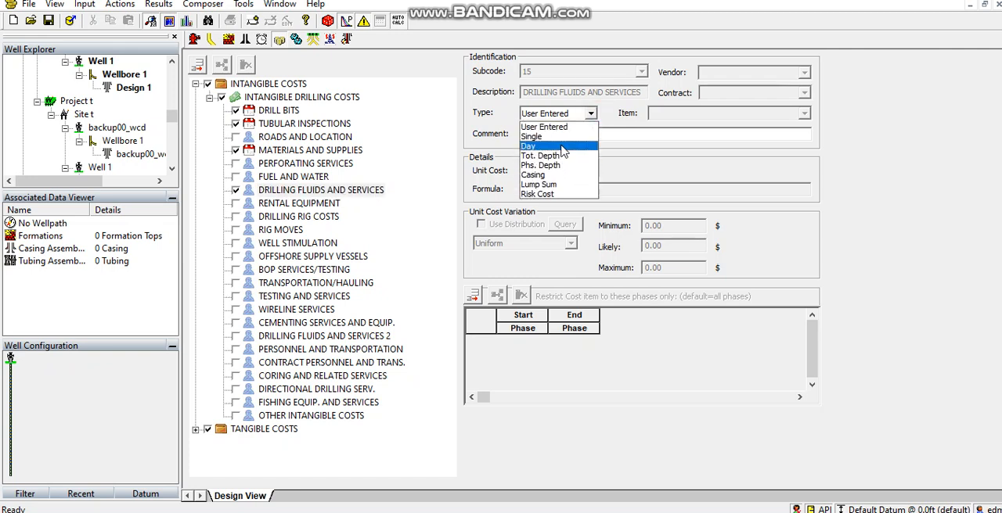
{"action": "left_click", "coordinate": [536, 147]}
{"action": "left_click", "coordinate": [555, 170]}
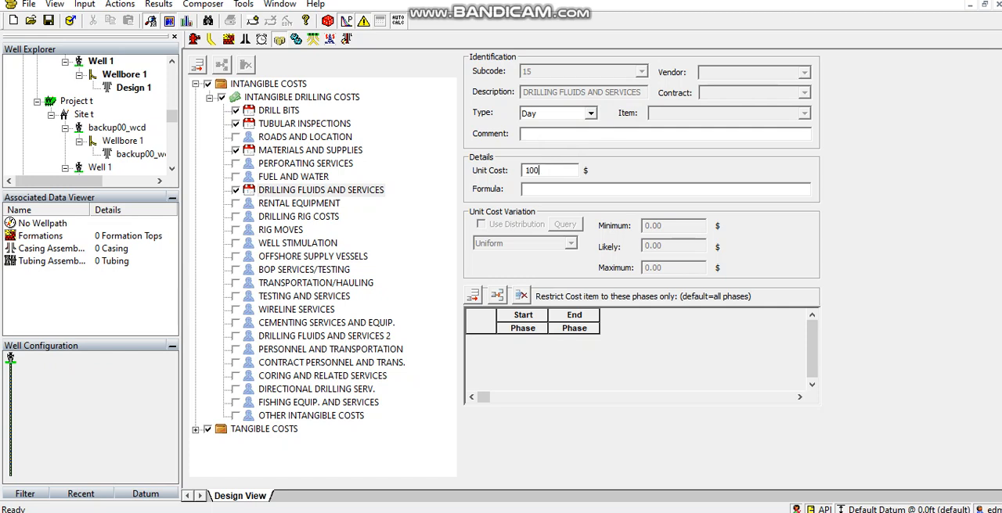
Include RENTAL EQUIPMENT as a Day cost with a unit cost of $10000.
{"action": "left_click", "coordinate": [235, 203]}
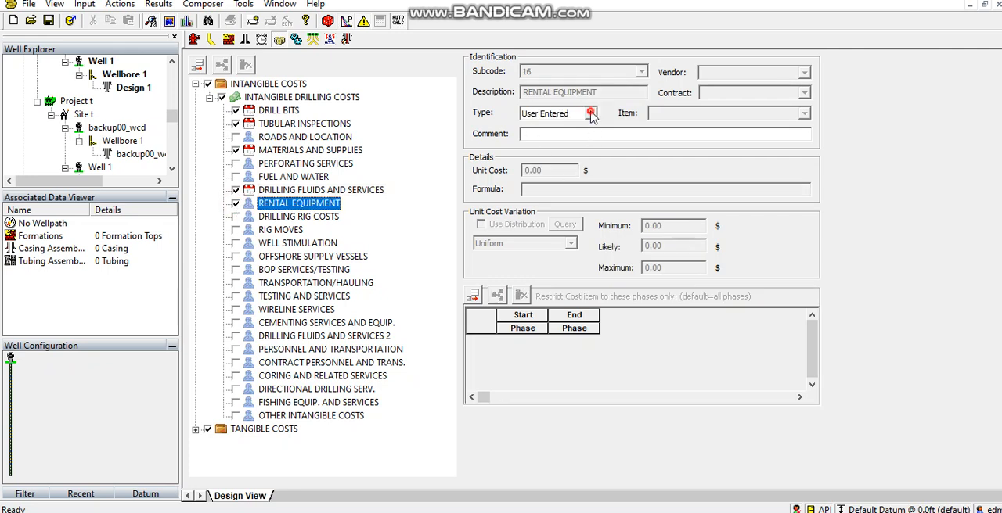
{"action": "left_click", "coordinate": [591, 114]}
{"action": "left_click", "coordinate": [572, 148]}
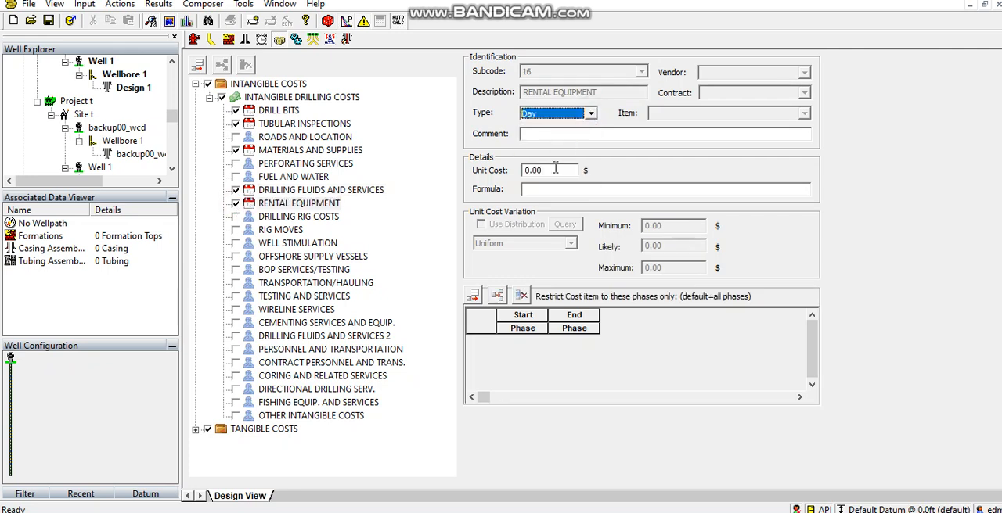
{"action": "left_click", "coordinate": [554, 173]}
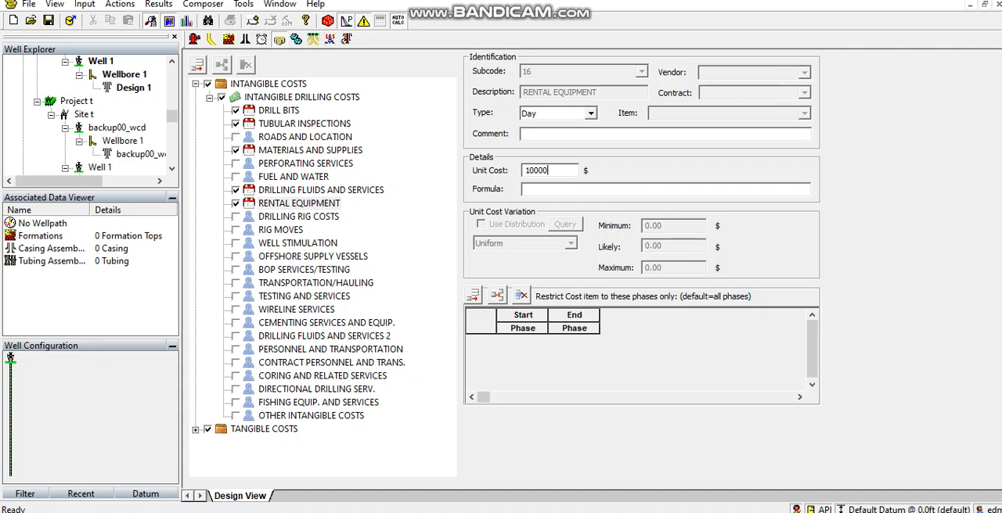
Include DRILLING RIG COSTS as a Day cost and enter its unit cost.
{"action": "left_click", "coordinate": [238, 218]}
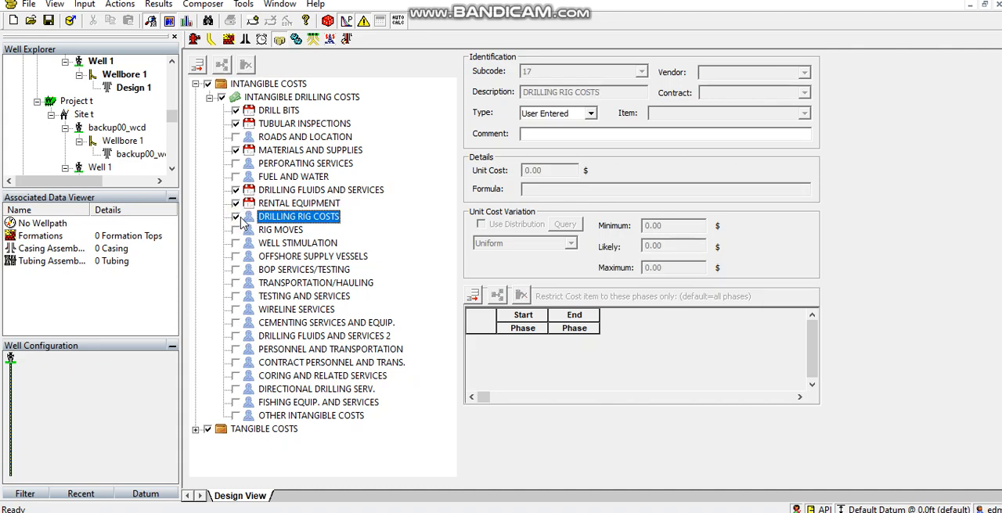
{"action": "left_click", "coordinate": [591, 114]}
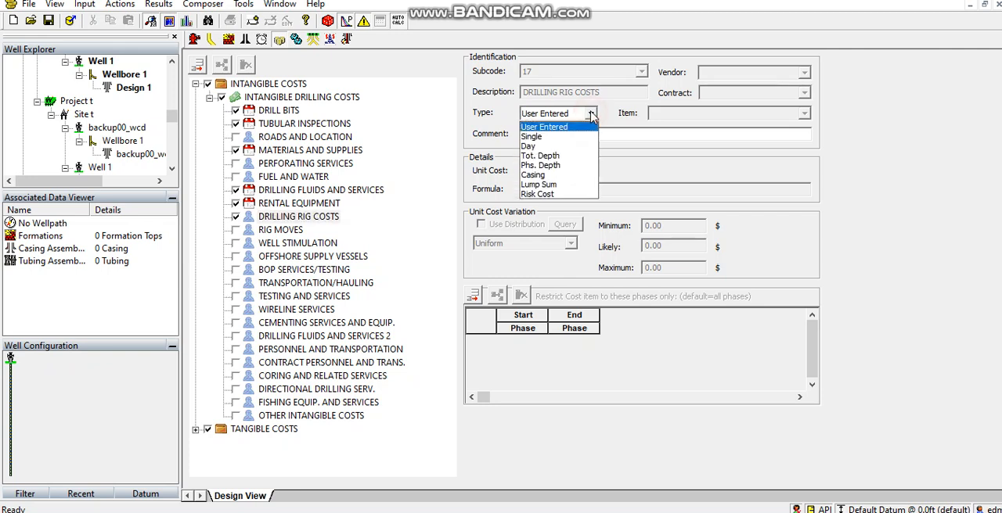
{"action": "left_click", "coordinate": [562, 147]}
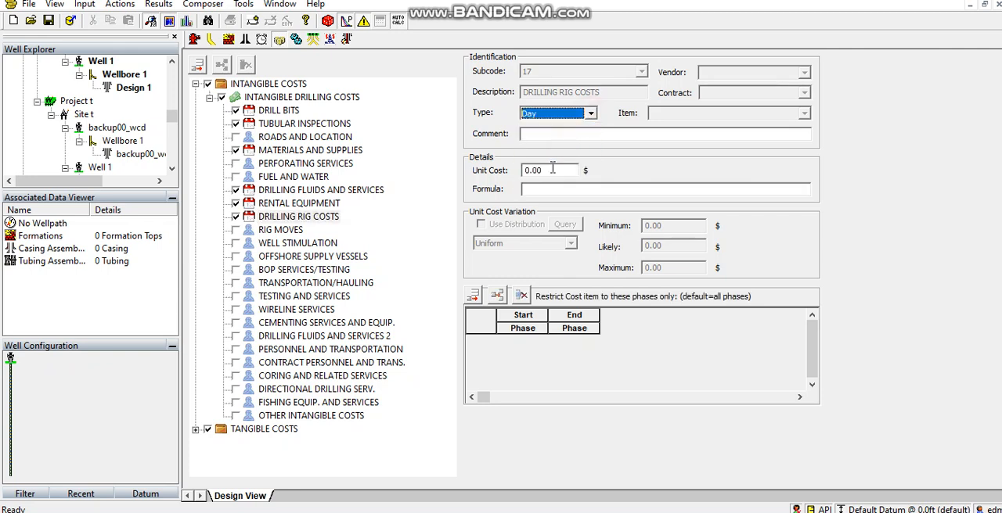
{"action": "left_click", "coordinate": [553, 168]}
{"action": "key", "text": "BackSpace"}
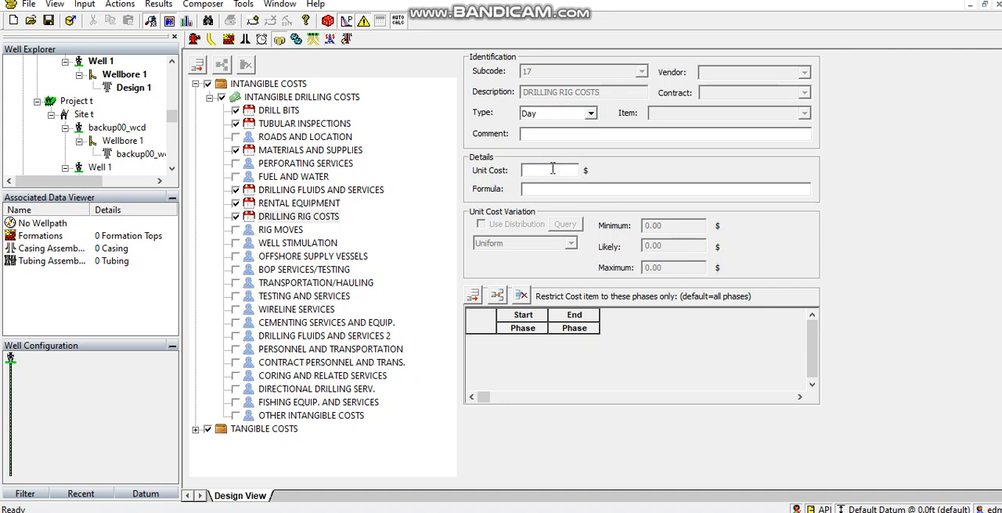
{"action": "type", "text": "20000"}
Include BOP SERVICES/TESTING as a Day cost with a unit cost of $400.
{"action": "left_click", "coordinate": [237, 270]}
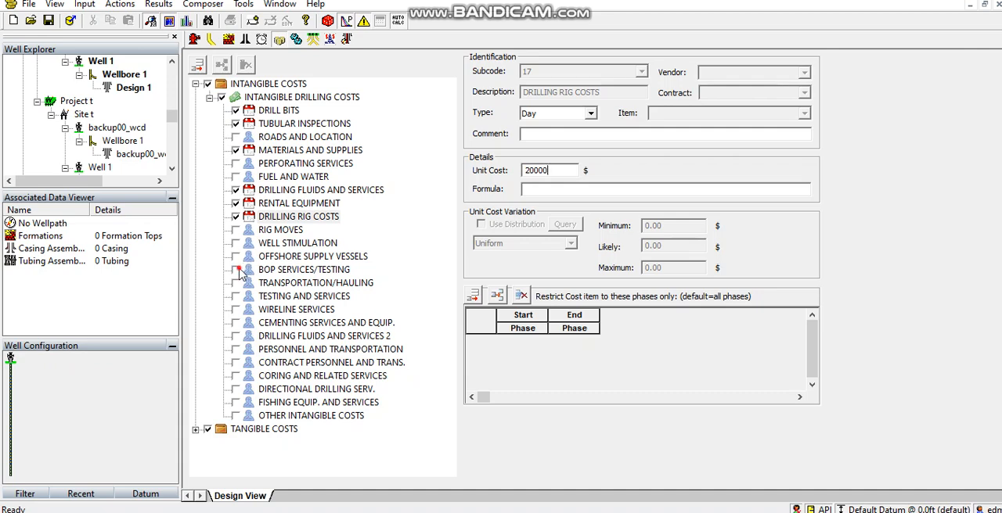
{"action": "left_click", "coordinate": [591, 114]}
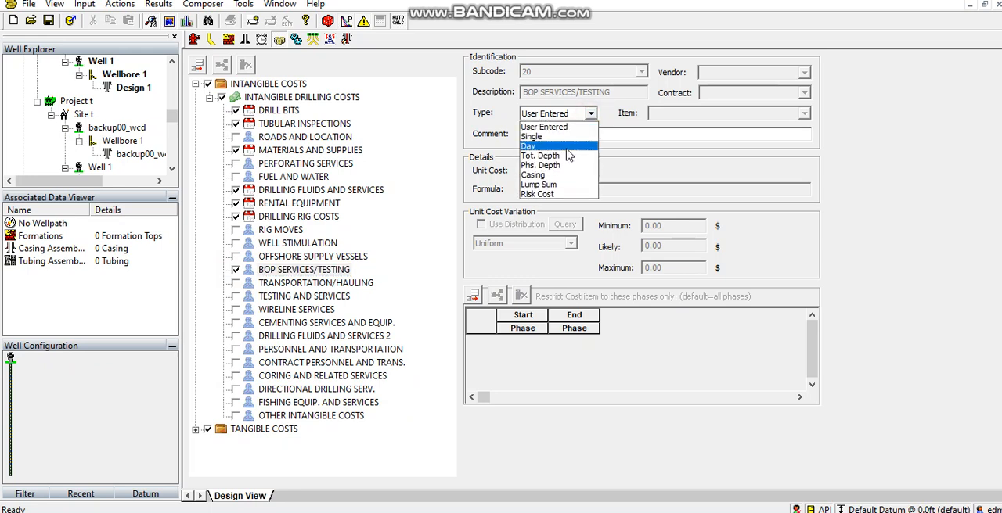
{"action": "left_click", "coordinate": [569, 154]}
{"action": "left_click", "coordinate": [547, 168]}
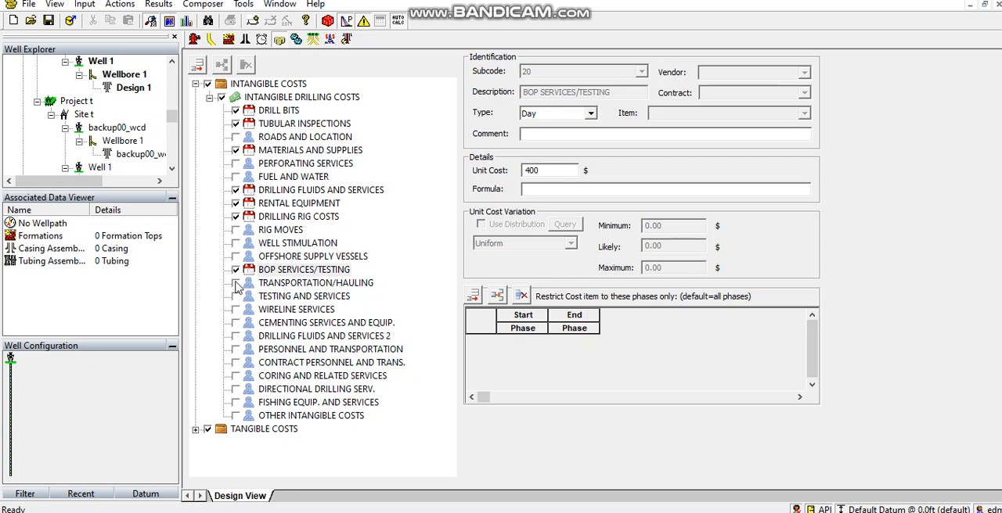
Include CEMENTING SERVICES AND EQUIP. as a Day cost with a unit cost of $1000.
{"action": "left_click", "coordinate": [239, 327]}
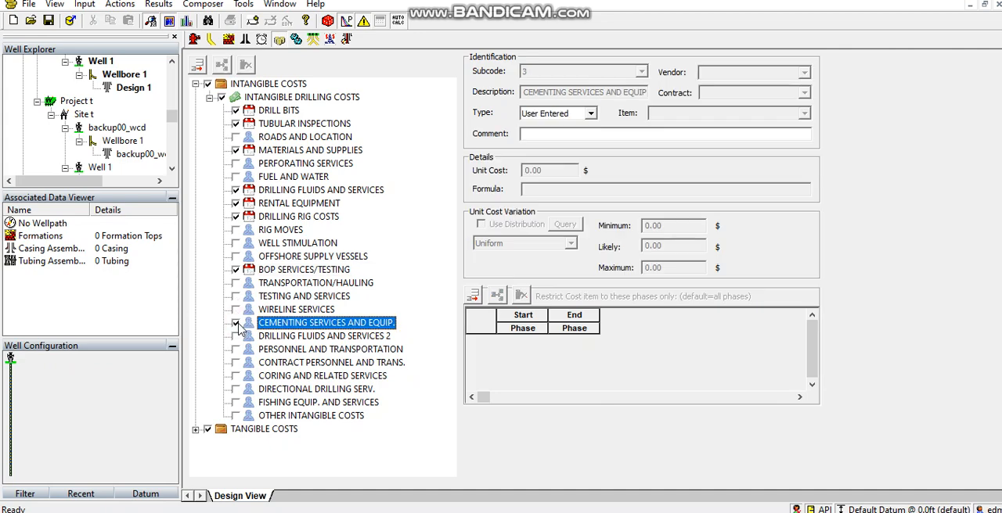
{"action": "left_click", "coordinate": [592, 114]}
{"action": "left_click", "coordinate": [536, 146]}
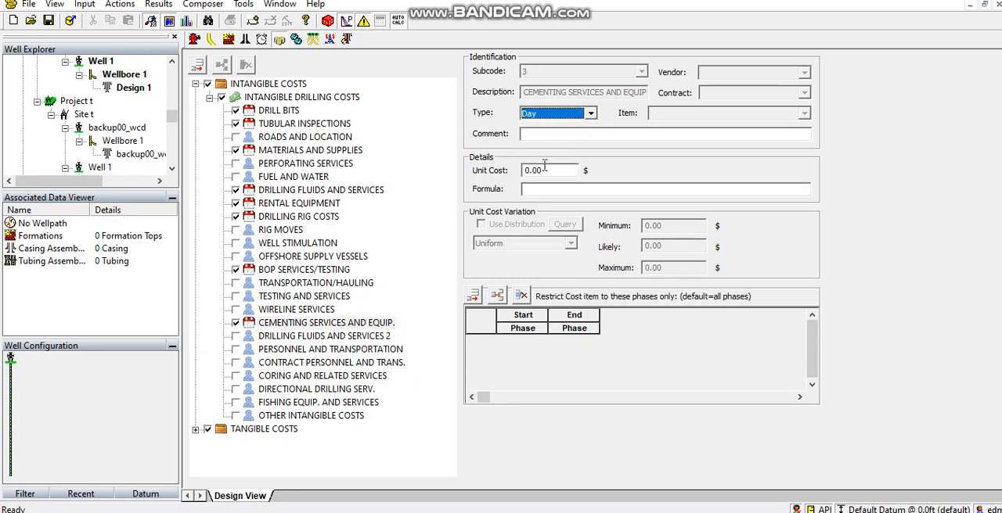
{"action": "left_click", "coordinate": [545, 168]}
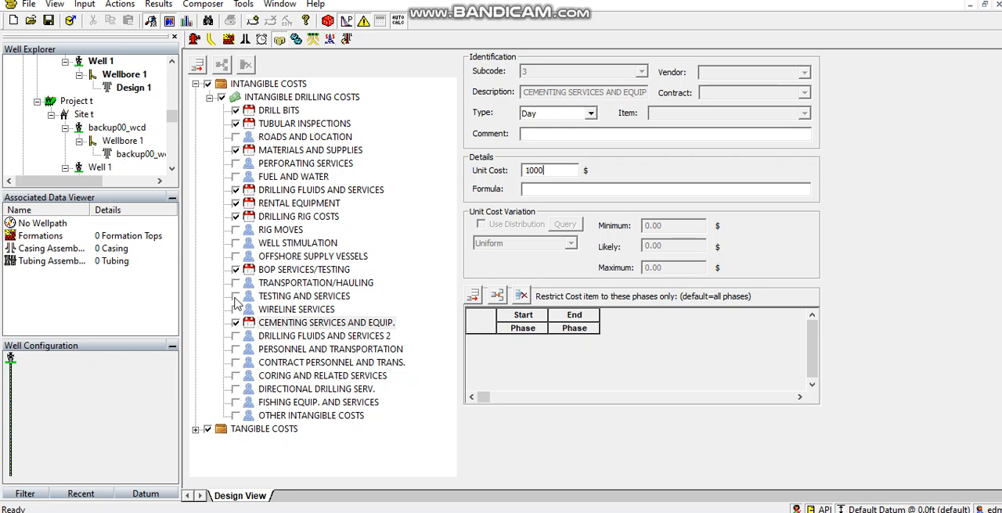
In the well's tangible drilling costs, include CONDUCTOR CASING as a Day cost with a unit cost of $6000.
{"action": "left_click", "coordinate": [209, 98]}
{"action": "left_click", "coordinate": [196, 110]}
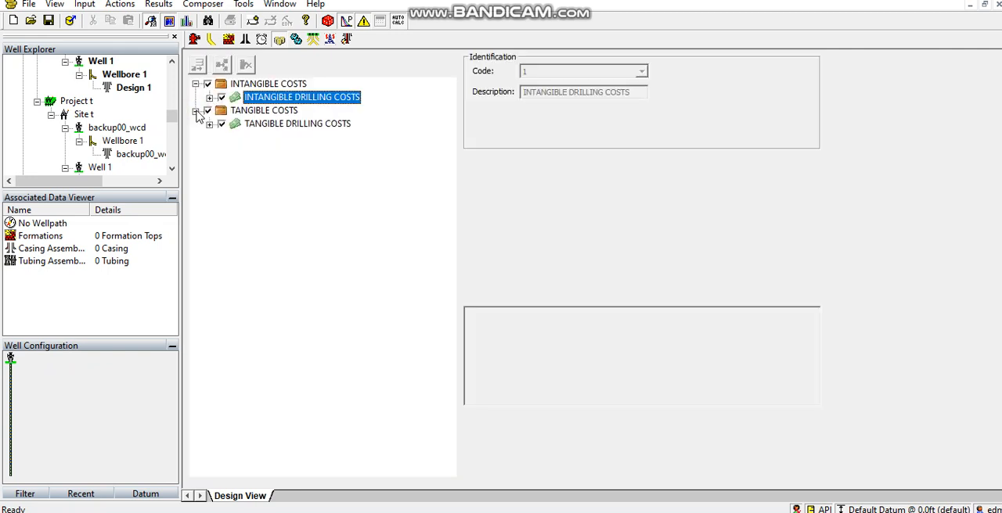
{"action": "left_click", "coordinate": [210, 124]}
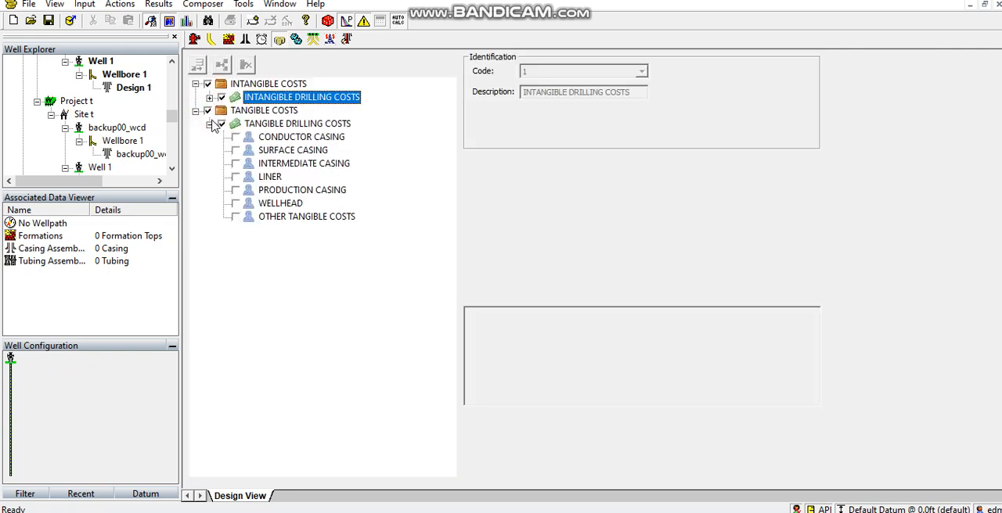
{"action": "left_click", "coordinate": [236, 137]}
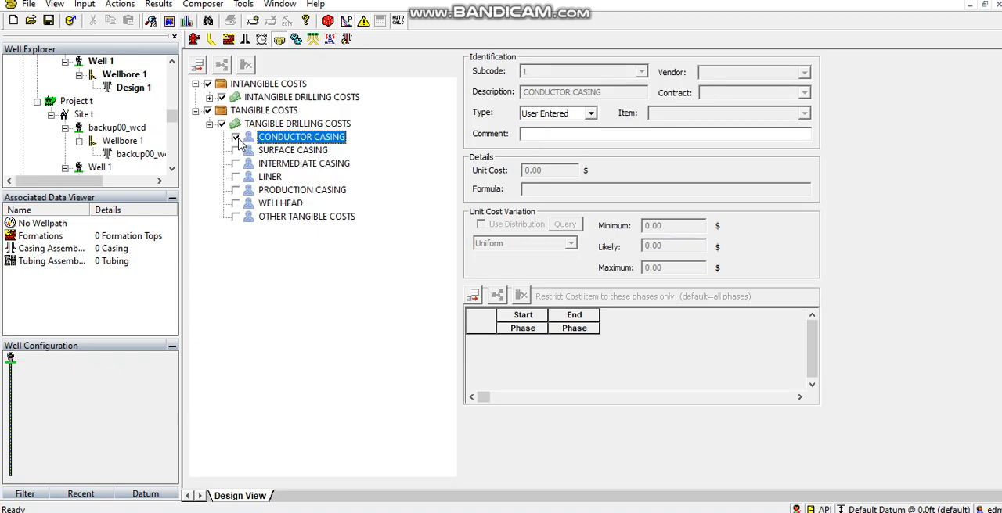
{"action": "left_click", "coordinate": [593, 115]}
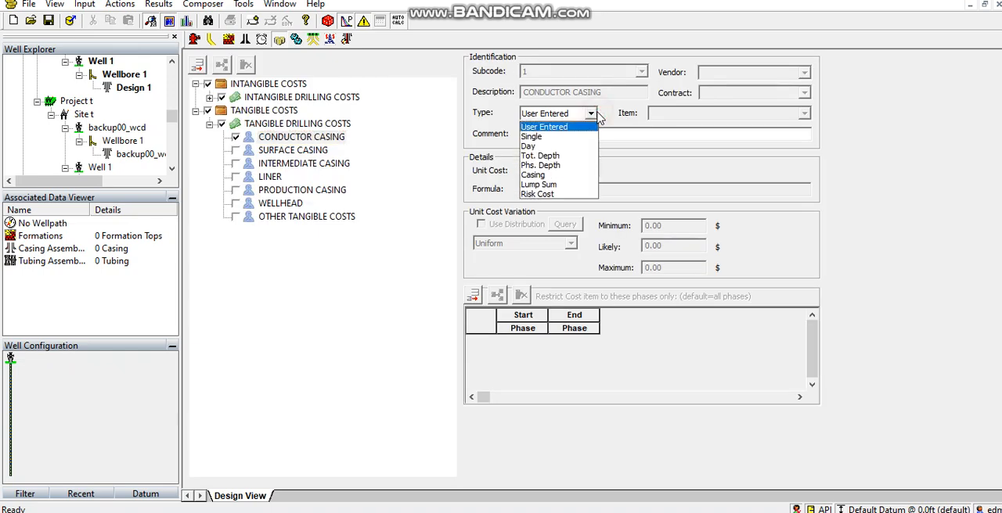
{"action": "left_click", "coordinate": [565, 147]}
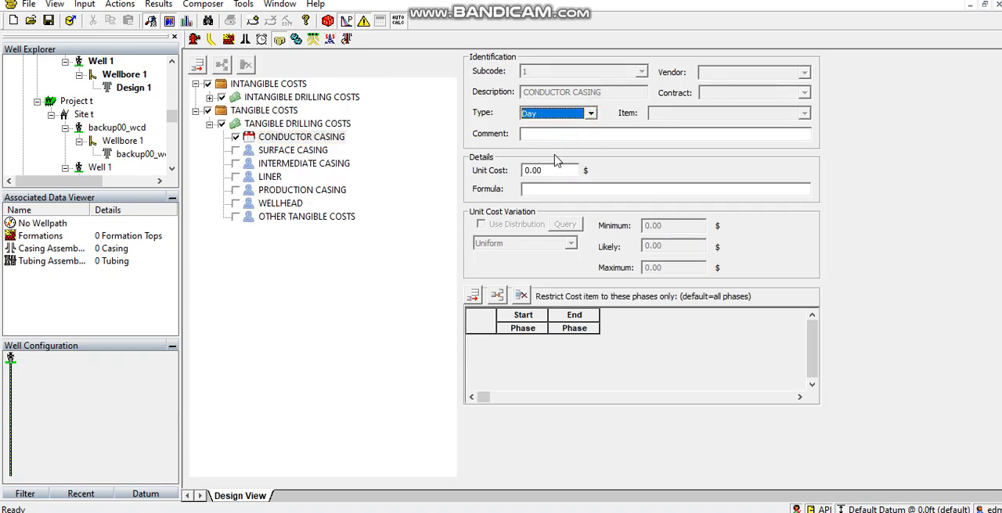
{"action": "left_click", "coordinate": [550, 169]}
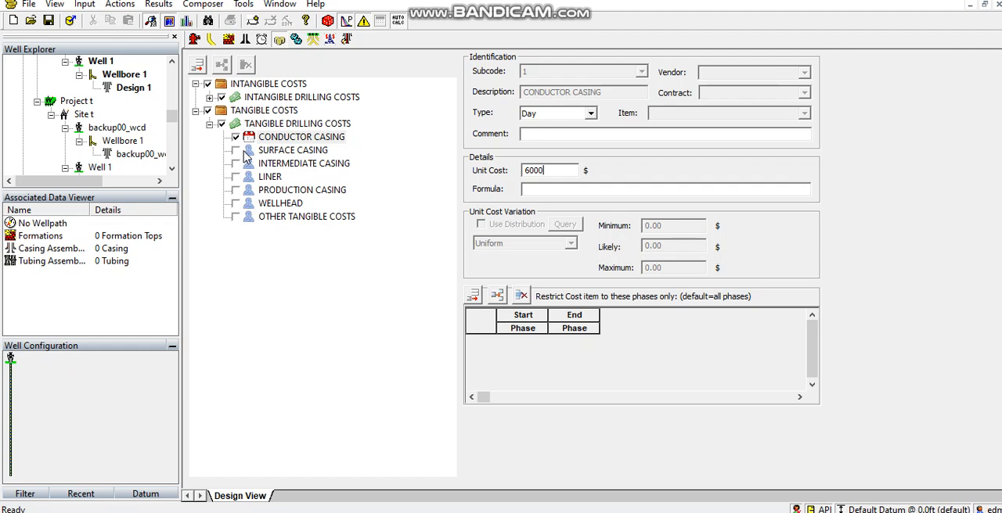
Include SURFACE CASING in the tangible drilling costs as a Day cost with a unit cost of $12000.
{"action": "left_click", "coordinate": [234, 151]}
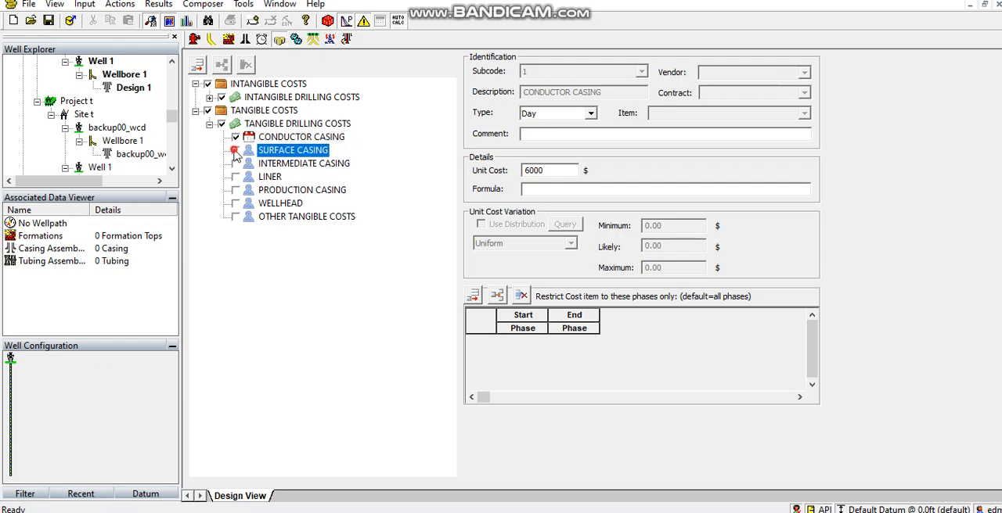
{"action": "left_click", "coordinate": [591, 114]}
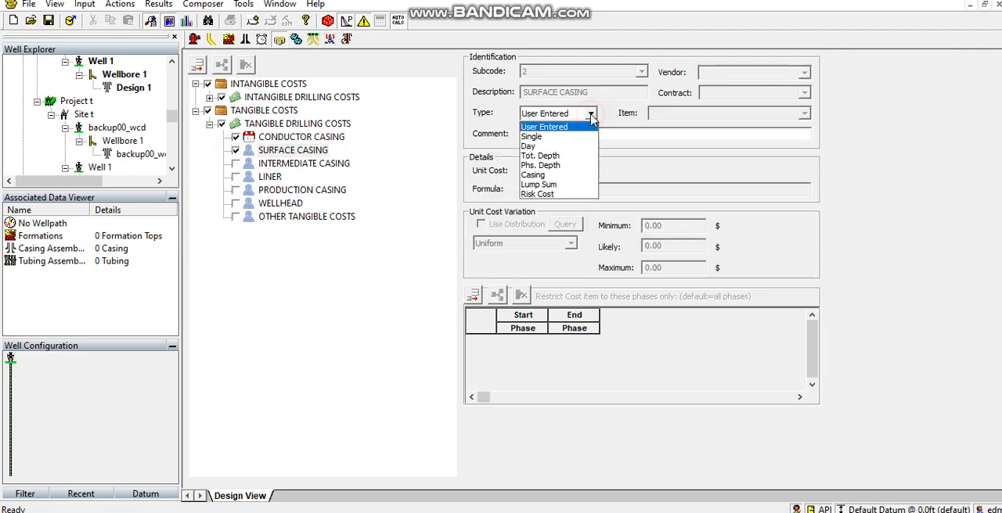
{"action": "left_click", "coordinate": [566, 139]}
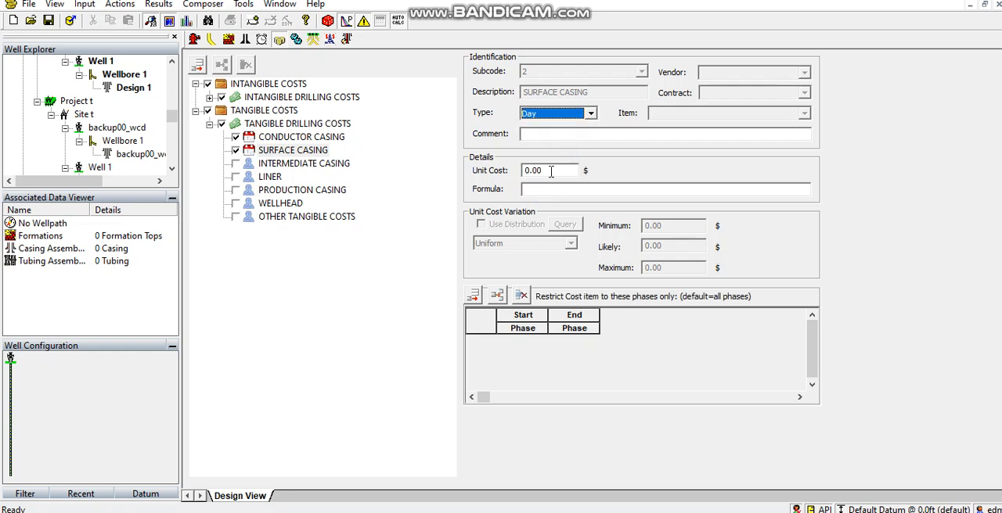
{"action": "left_click", "coordinate": [551, 171]}
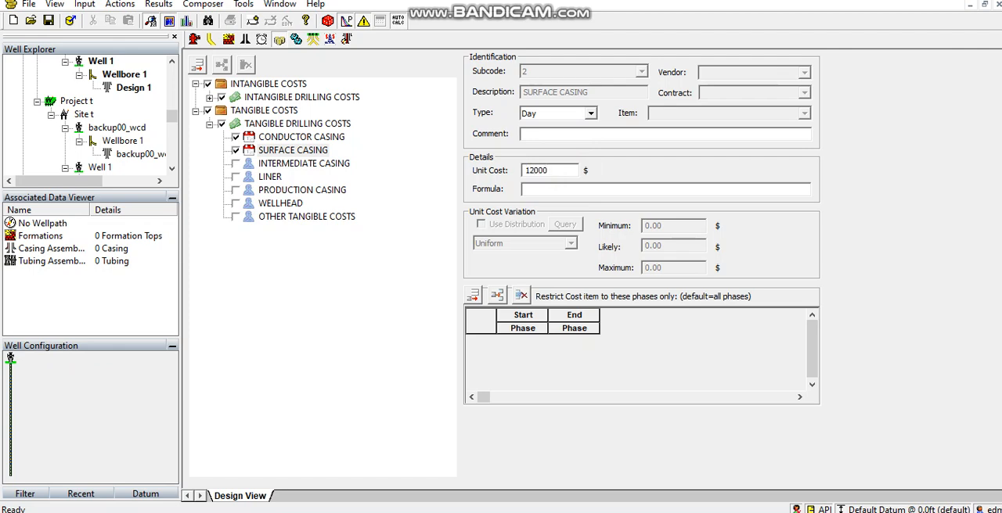
Include INTERMEDIATE CASING in the tangible drilling costs as a Day cost with a unit cost of $18000.
{"action": "left_click", "coordinate": [236, 164]}
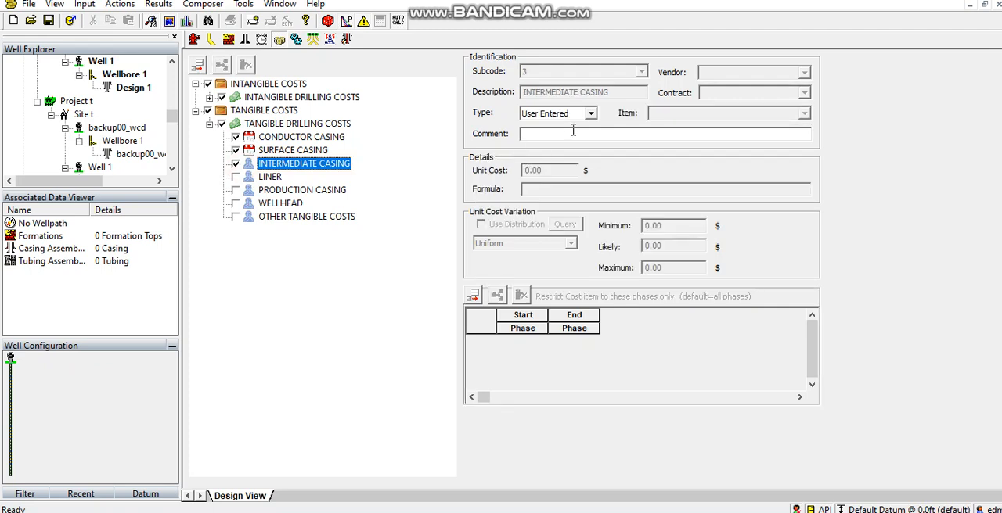
{"action": "left_click", "coordinate": [593, 113]}
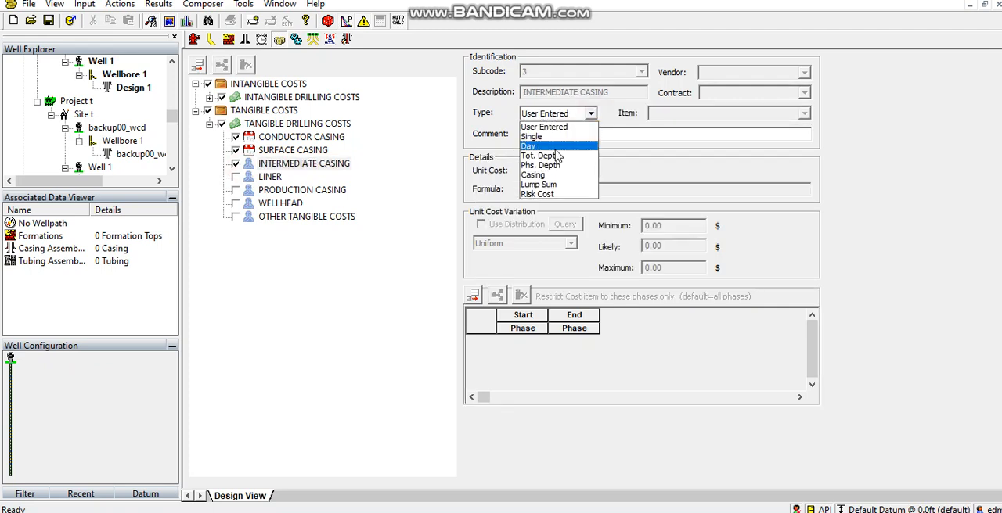
{"action": "left_click", "coordinate": [555, 148]}
{"action": "left_click", "coordinate": [569, 170]}
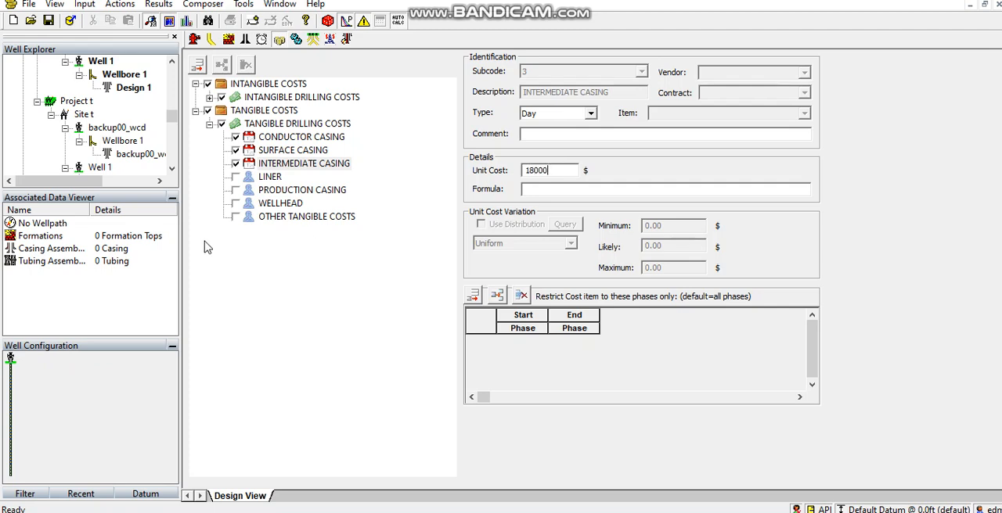
Include PRODUCTION CASING in the tangible drilling costs as a Day cost with a unit cost of $26000.
{"action": "left_click", "coordinate": [235, 191]}
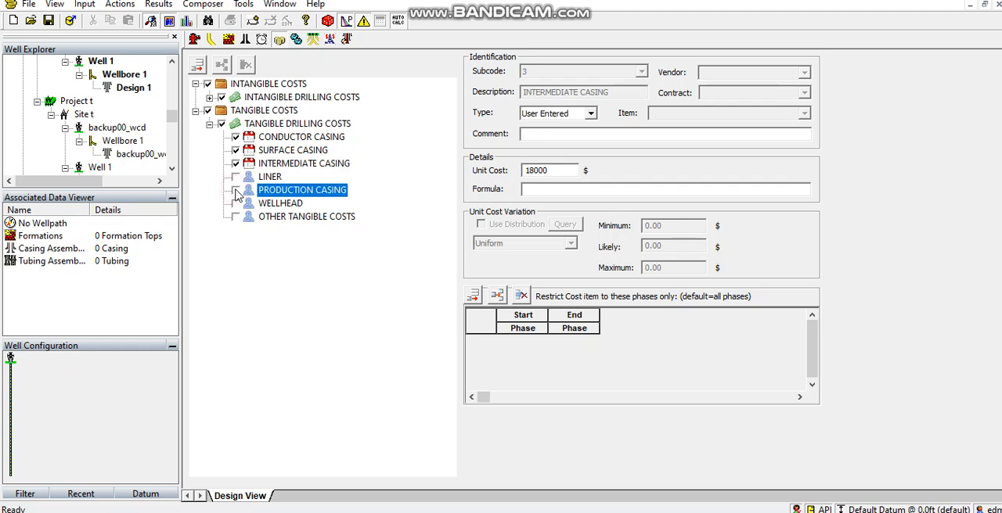
{"action": "left_click", "coordinate": [591, 113]}
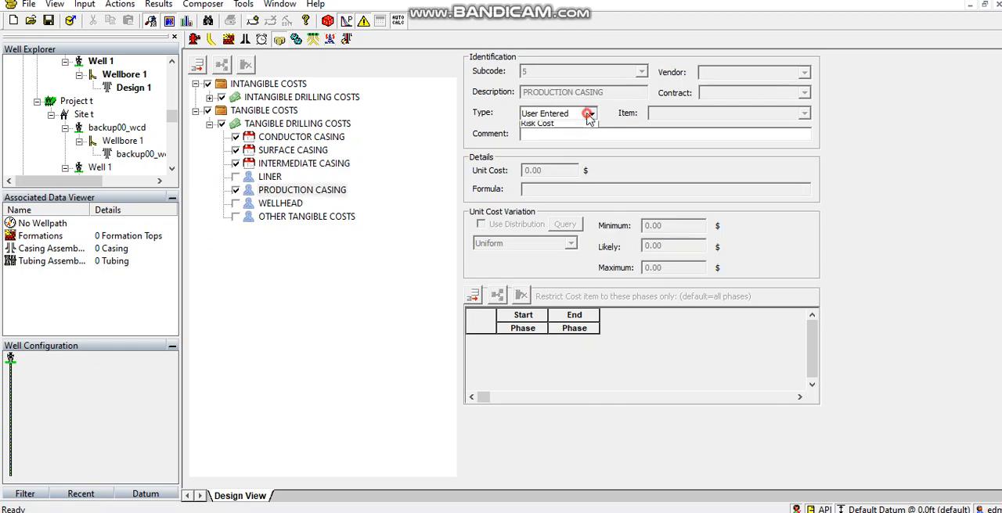
{"action": "left_click", "coordinate": [565, 149]}
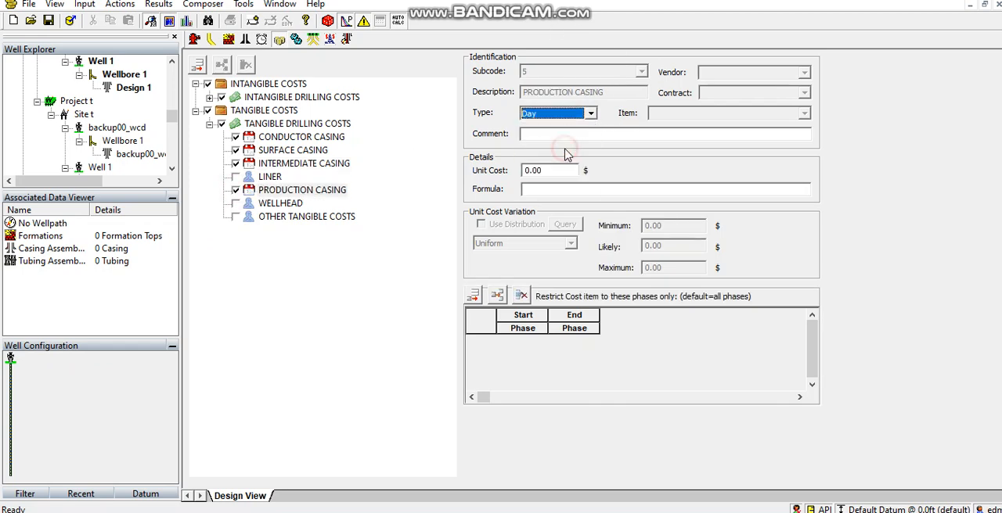
{"action": "left_click", "coordinate": [547, 174]}
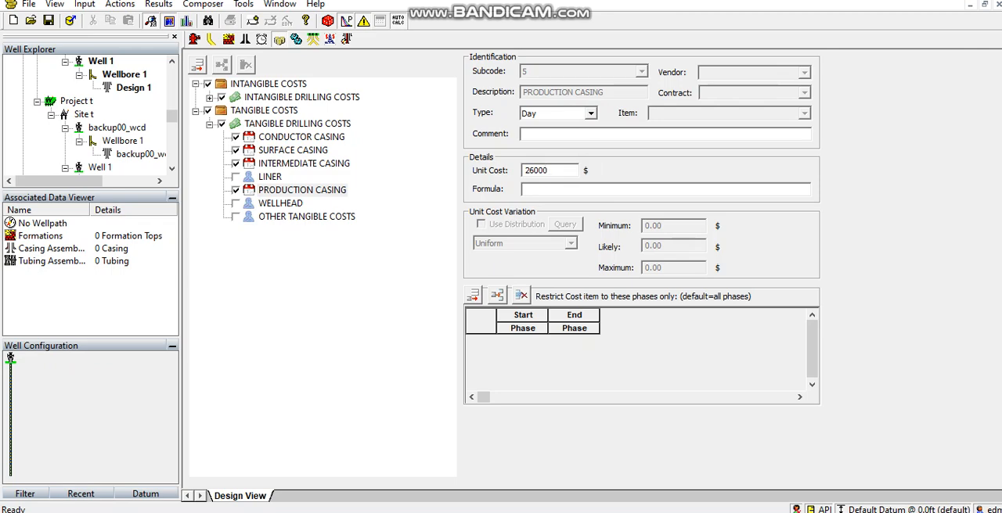
Include WELLHEAD in the tangible drilling costs as a Day cost with a unit cost of $4000.
{"action": "left_click", "coordinate": [241, 202]}
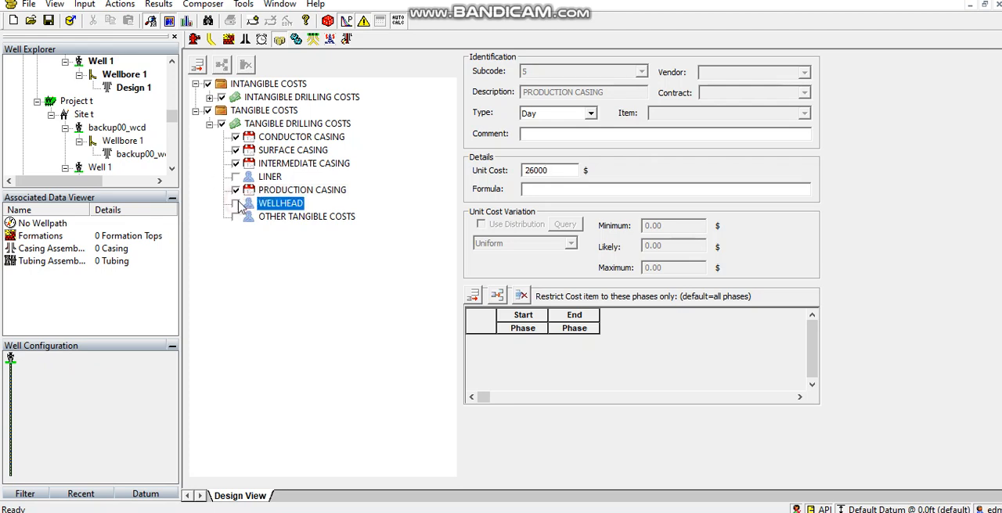
{"action": "left_click", "coordinate": [591, 115]}
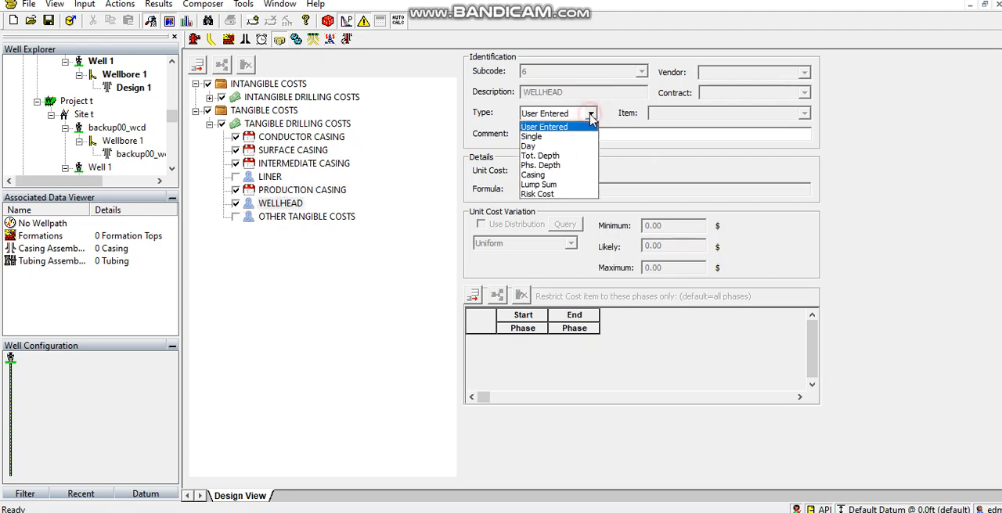
{"action": "left_click", "coordinate": [564, 150]}
{"action": "left_click", "coordinate": [555, 170]}
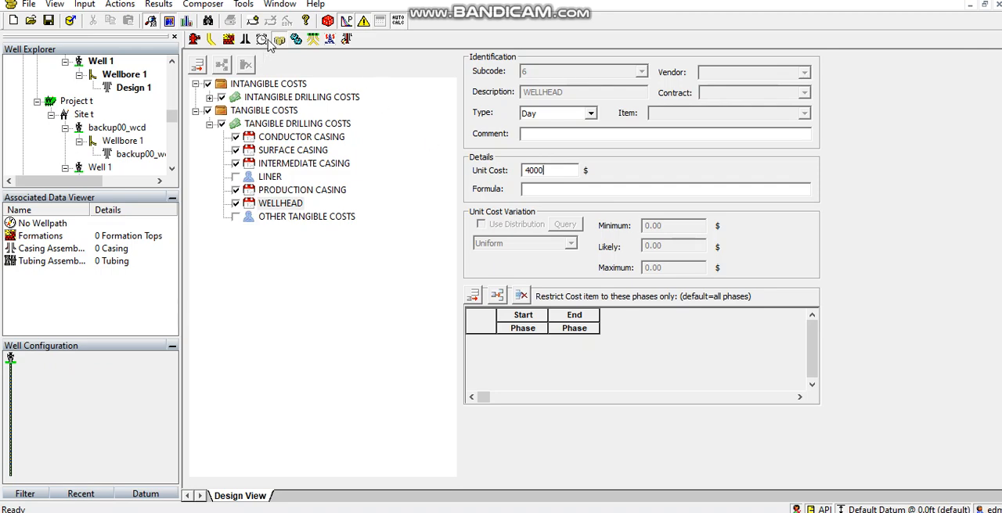
In the offset well phases, set the distribution for the unplanned time of All unplanned operations to Normal.
{"action": "left_click", "coordinate": [312, 39]}
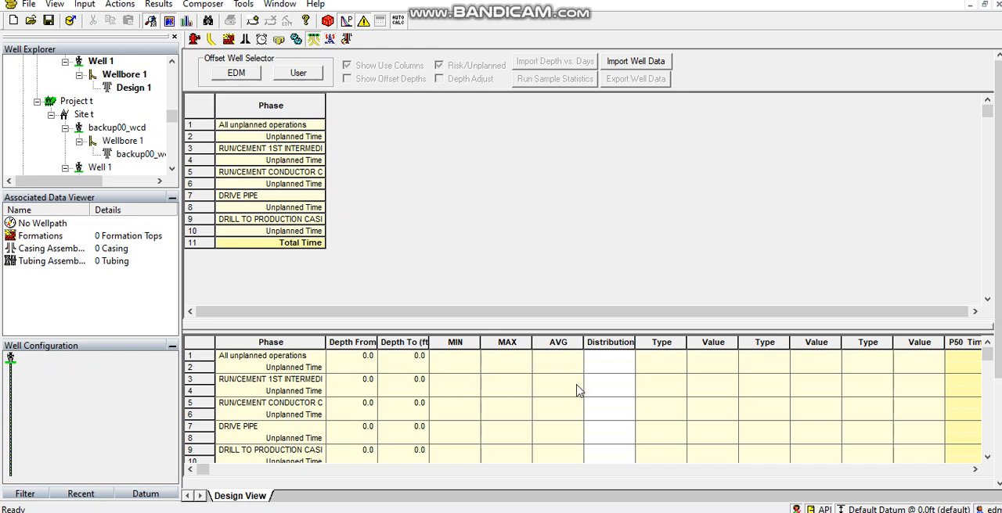
{"action": "left_click", "coordinate": [605, 365]}
{"action": "left_click", "coordinate": [616, 370]}
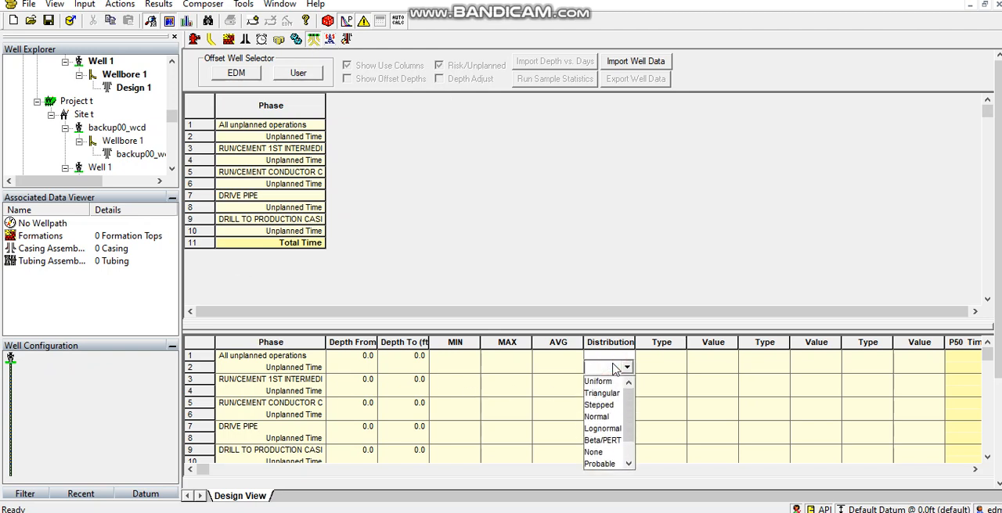
{"action": "left_click", "coordinate": [615, 368]}
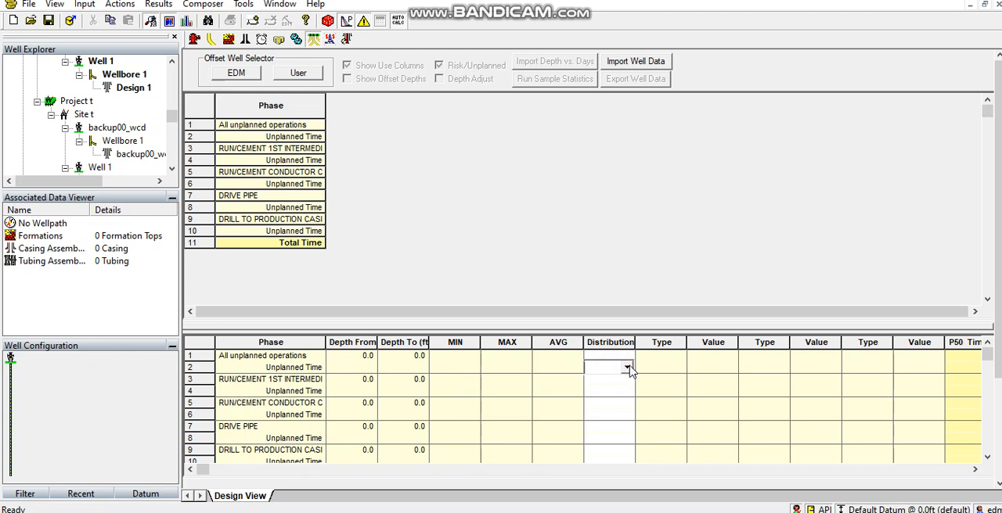
{"action": "left_click", "coordinate": [630, 369]}
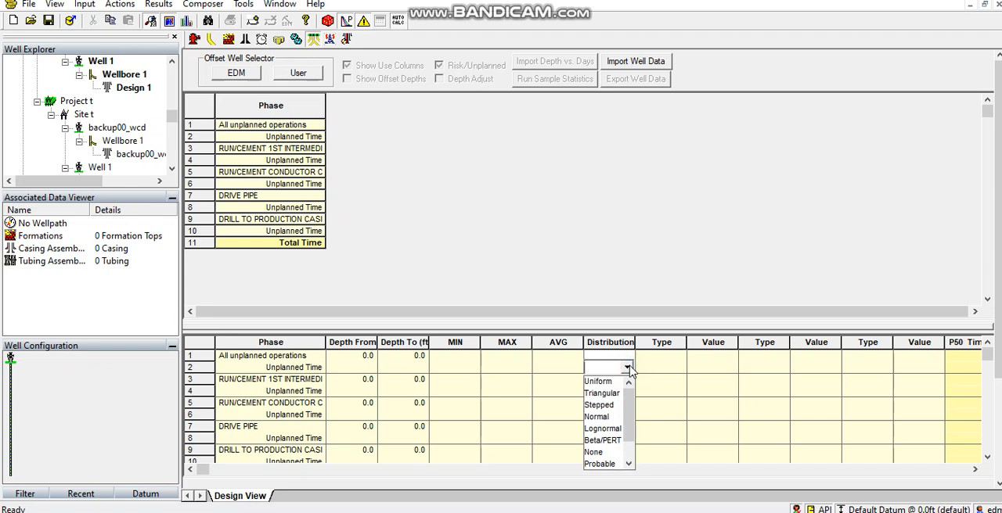
{"action": "left_click", "coordinate": [607, 417]}
Set the unplanned time distribution to Uniform for the run/cement 1st intermediate phase and Normal for the run/cement conductor phase.
{"action": "left_click", "coordinate": [628, 391]}
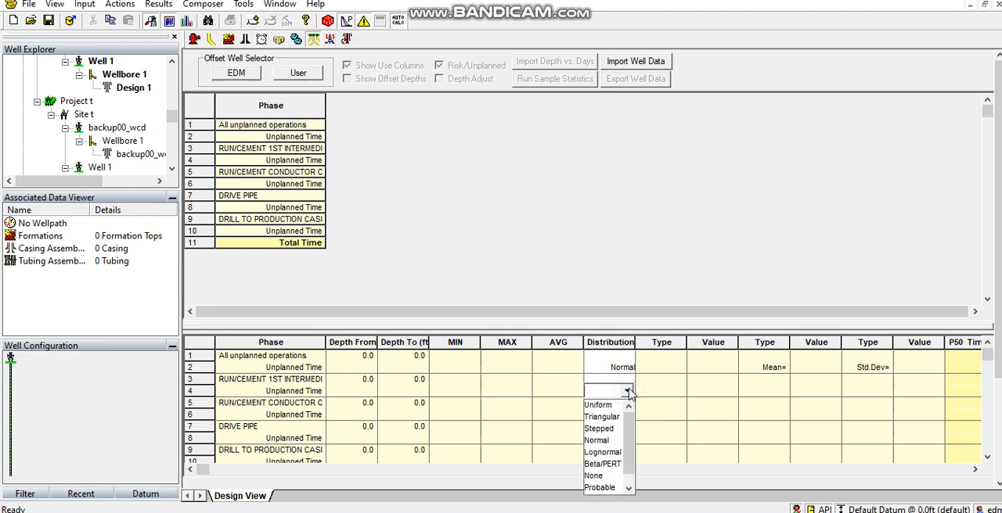
{"action": "left_click", "coordinate": [609, 409]}
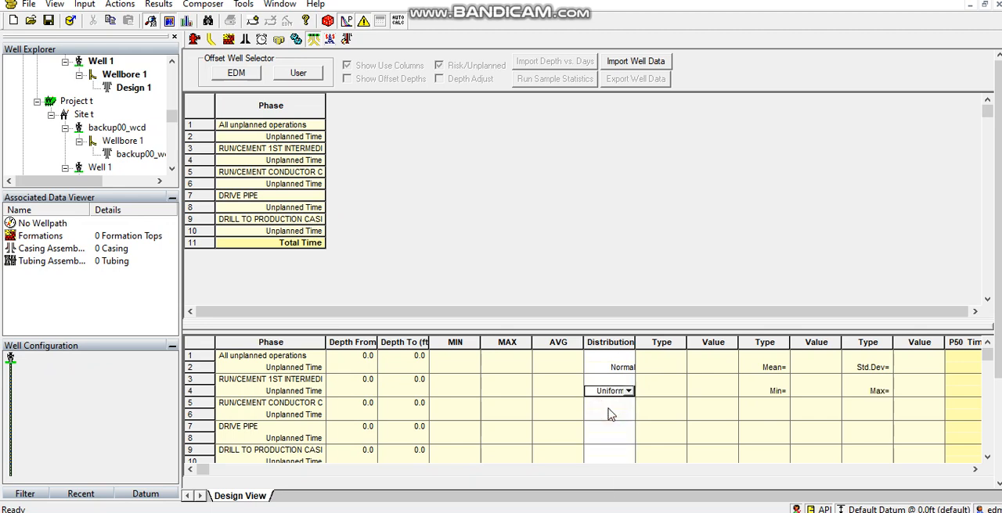
{"action": "left_click", "coordinate": [627, 415]}
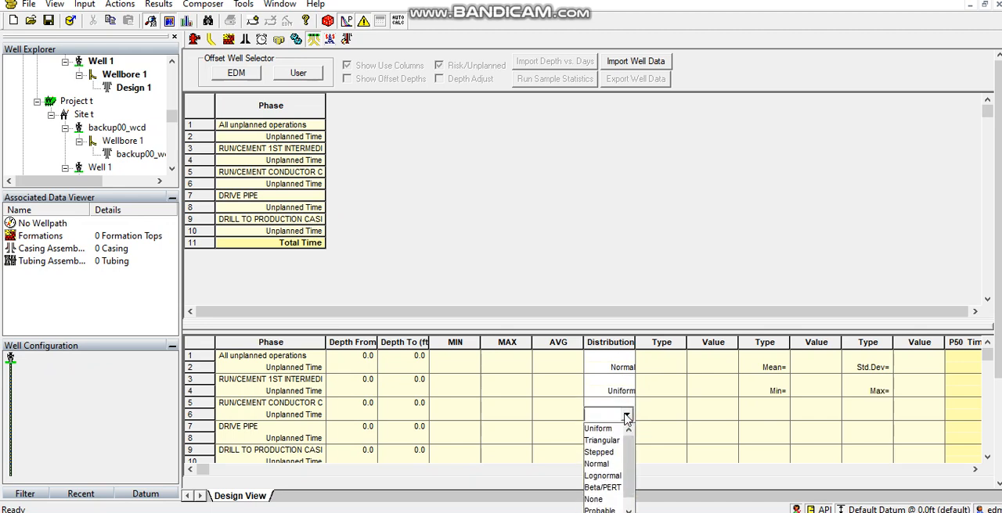
{"action": "left_click", "coordinate": [601, 464]}
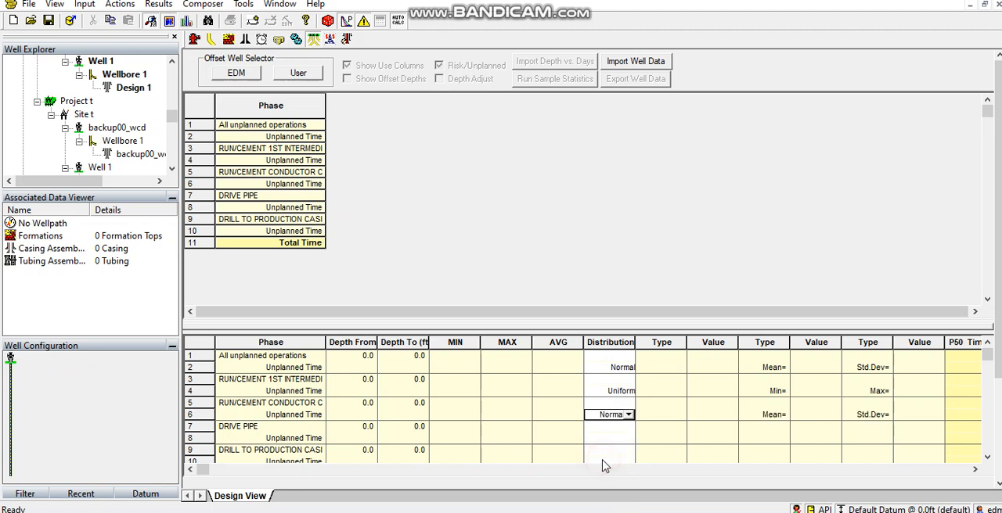
Set the phase time distribution to Uniform for DRIVE PIPE and Stepped for the drill to production casing phase.
{"action": "left_click", "coordinate": [628, 427]}
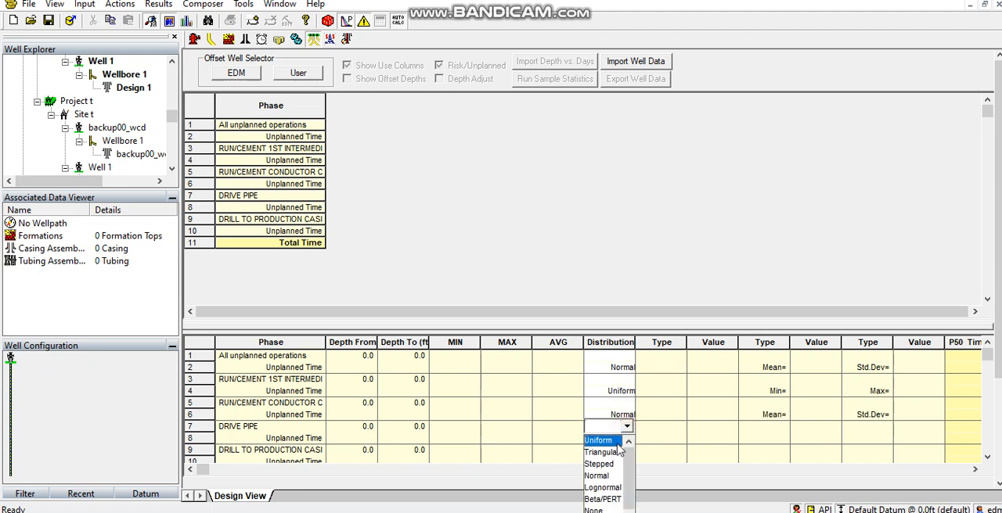
{"action": "left_click", "coordinate": [618, 450]}
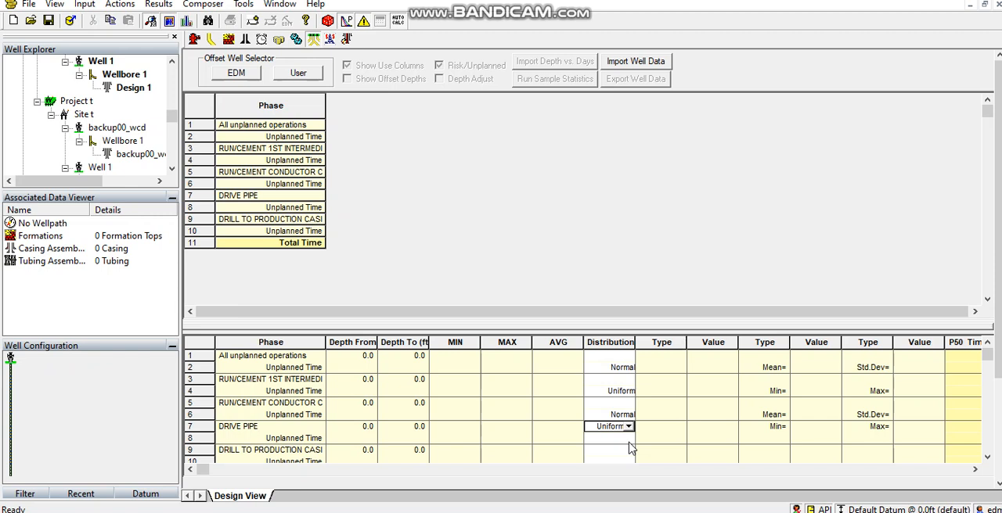
{"action": "scroll", "coordinate": [631, 447], "scroll_direction": "down", "scroll_amount": 1}
{"action": "left_click", "coordinate": [631, 447]}
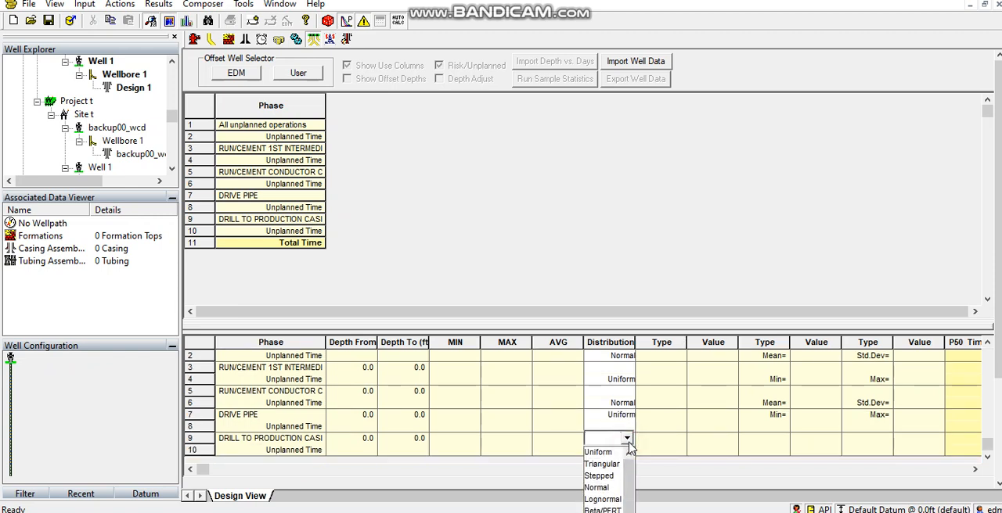
{"action": "left_click", "coordinate": [607, 476]}
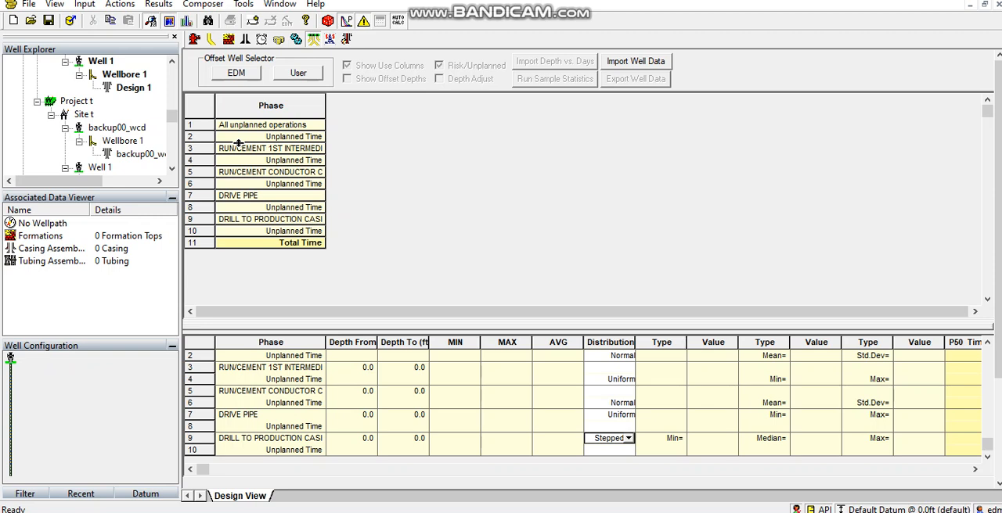
Open the list of user-defined offset wells for the offset well phases.
{"action": "left_click", "coordinate": [312, 78]}
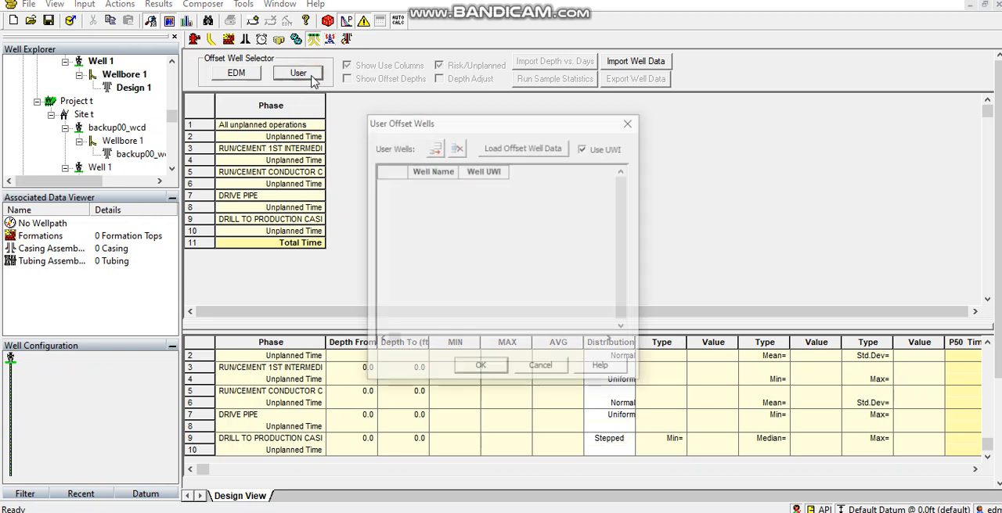